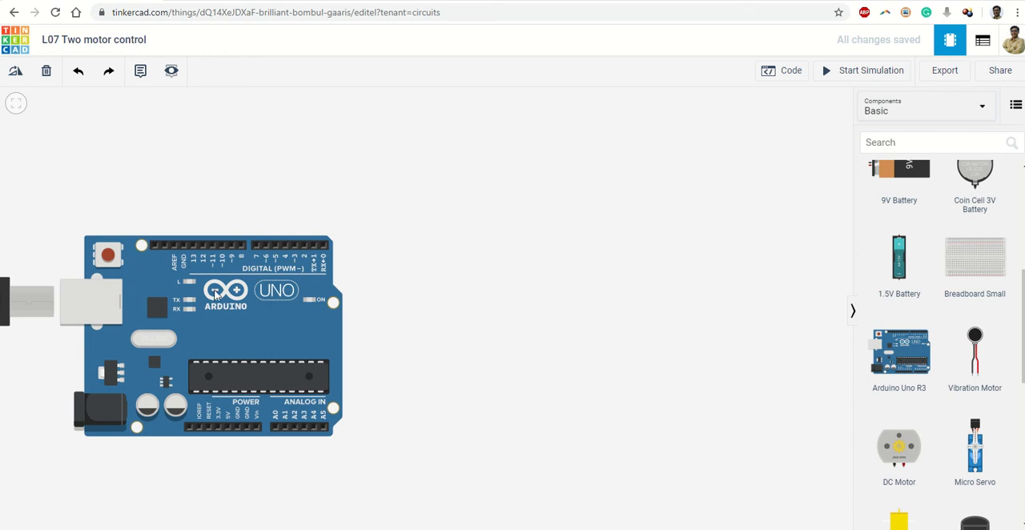
Step: Move the Arduino Uno R3 toward the middle of the workspace and place a DC Motor above it
drag(312, 288, 459, 267)
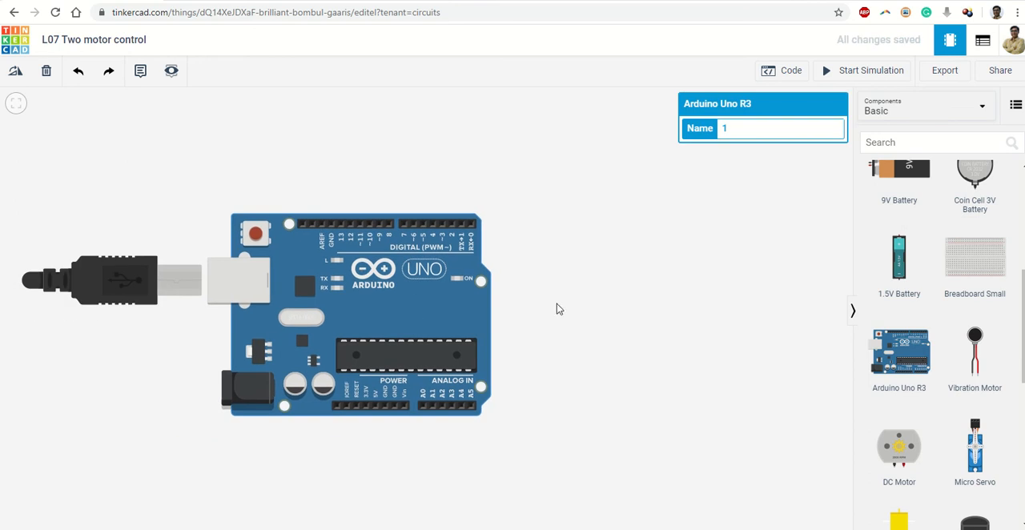
click(716, 285)
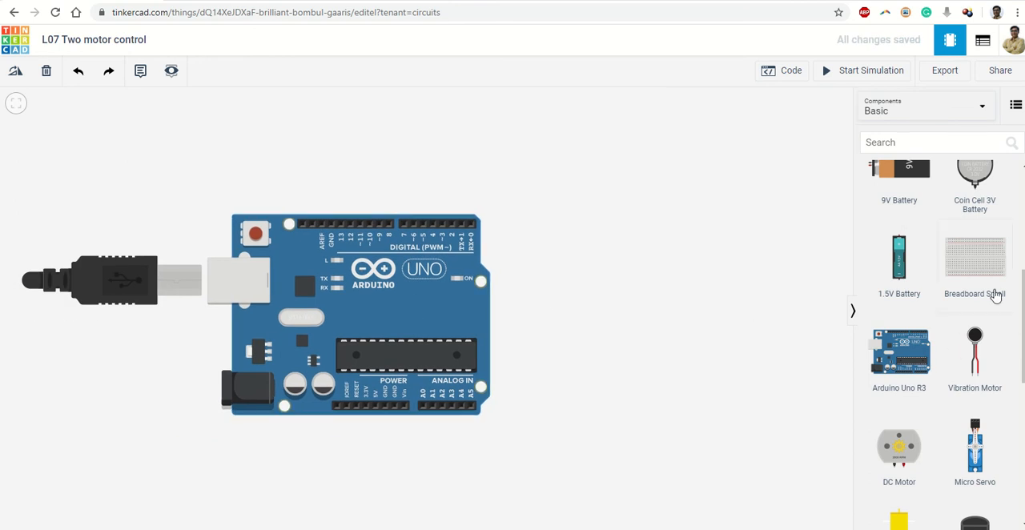
scroll(996, 296, down, 3)
scroll(985, 300, down, 2)
scroll(940, 299, up, 2)
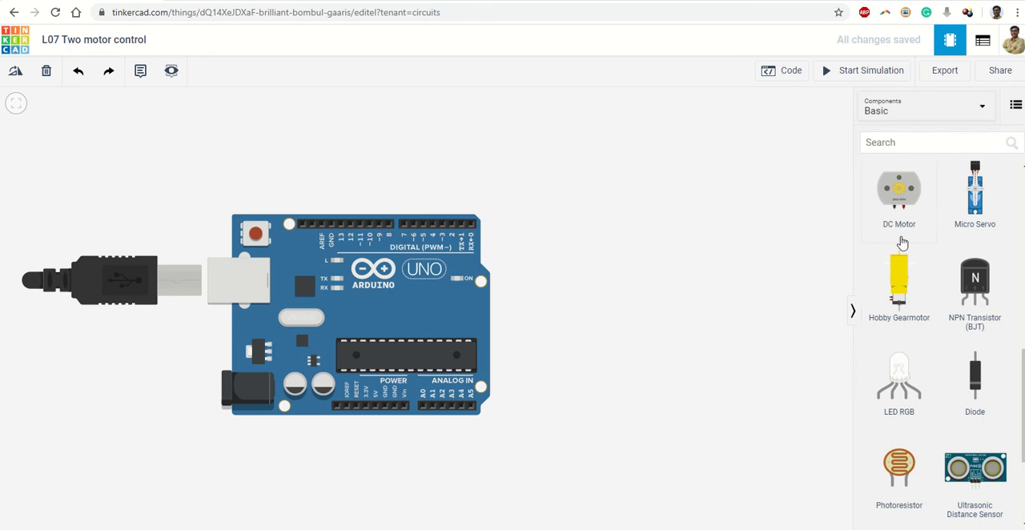
drag(900, 213, 371, 166)
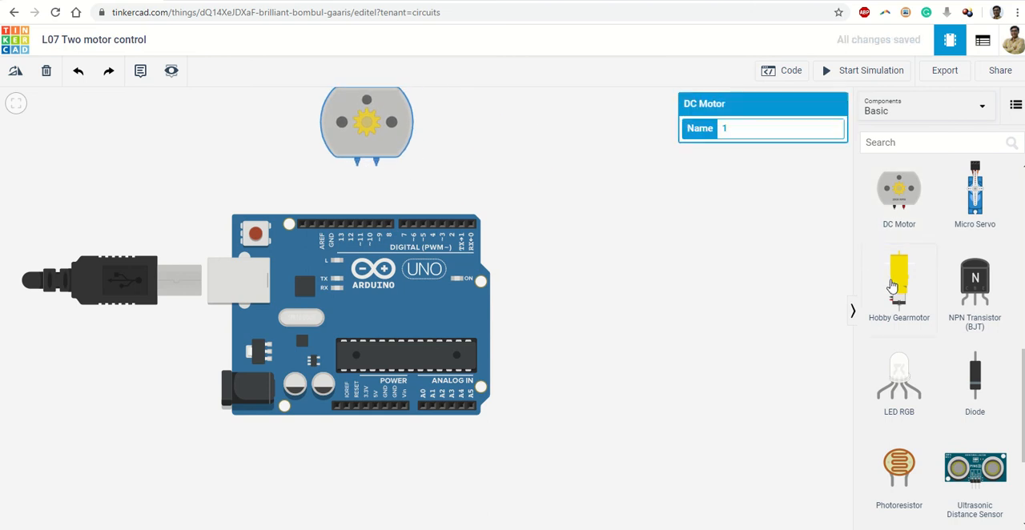
Step: Add a Hobby Gearmotor, rotate it until its terminals face down, and position it above the Arduino's USB side
drag(892, 286, 625, 286)
scroll(571, 289, down, 1)
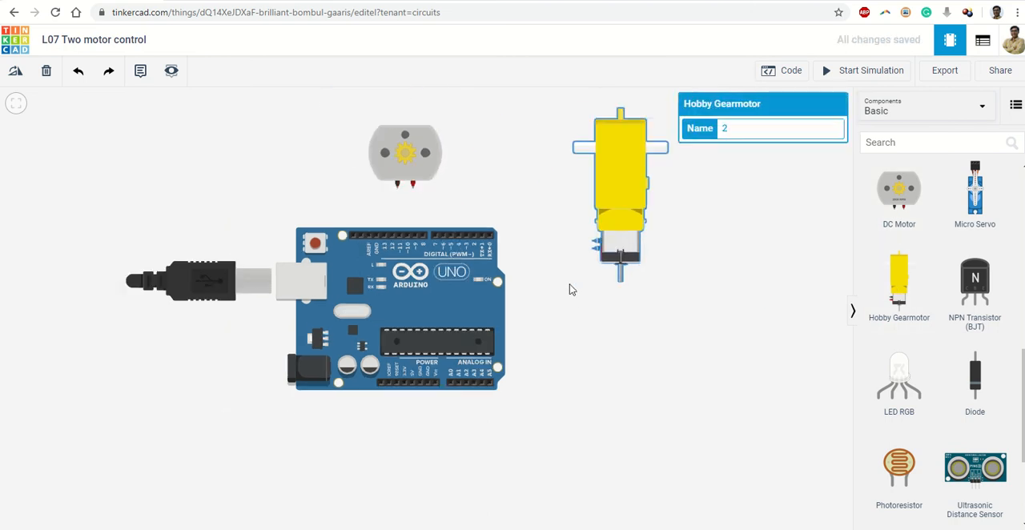
drag(572, 315, 572, 363)
click(623, 232)
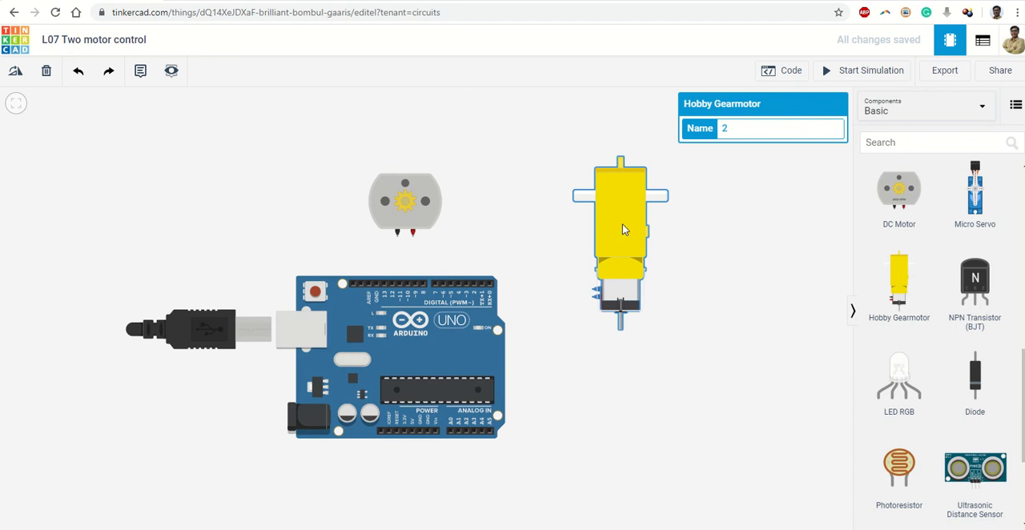
key(r)
key(r)
key(r)
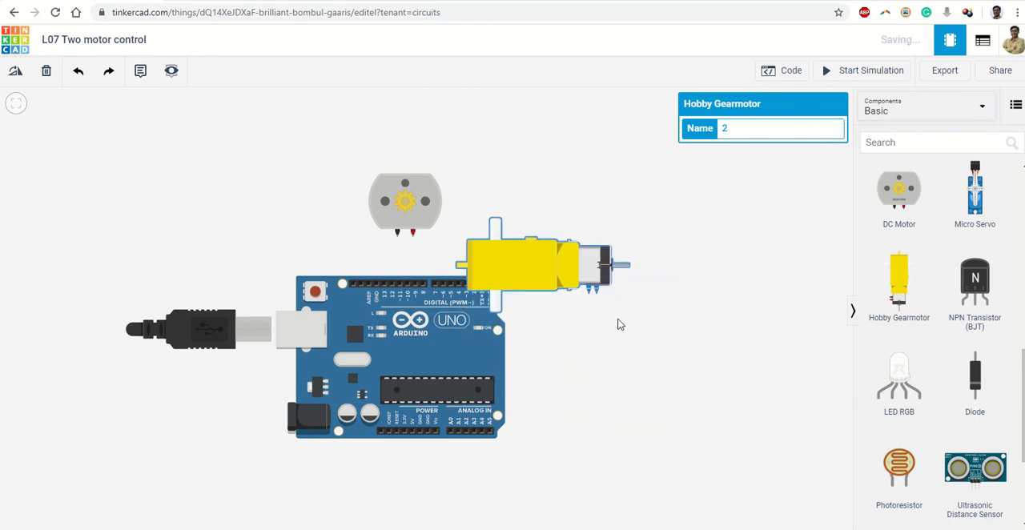
drag(531, 272, 334, 200)
Step: Move the DC Motor beside the gearmotor so that it no longer sits underneath it
click(436, 223)
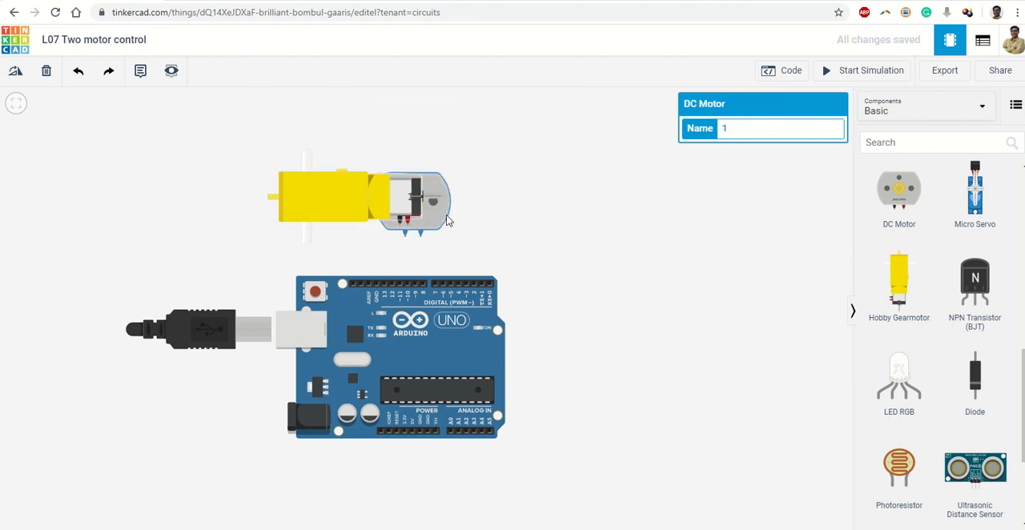
drag(447, 221, 494, 210)
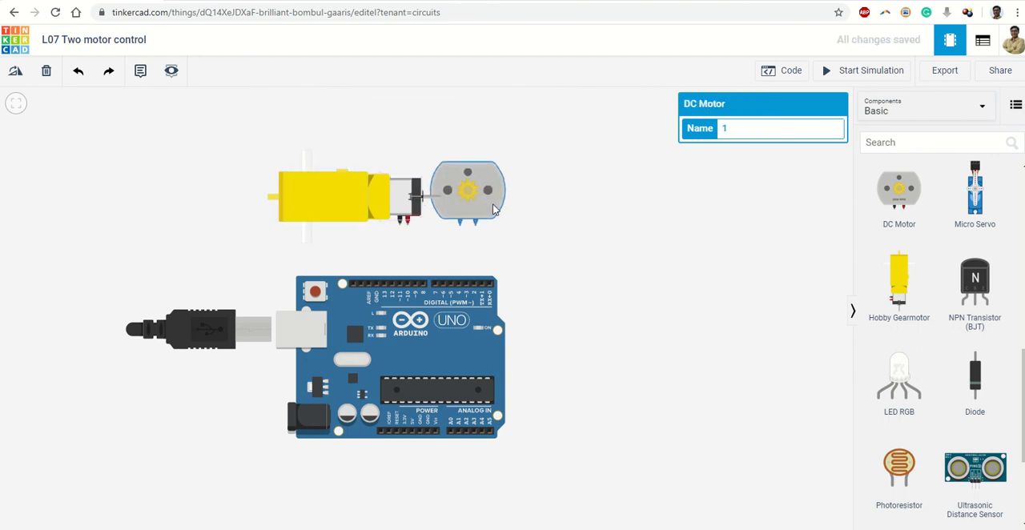
click(515, 249)
Step: Wire the Arduino's GND pin beside pin 13 to the gearmotor's black terminal with squared bends, and colour the wire black
scroll(433, 239, up, 7)
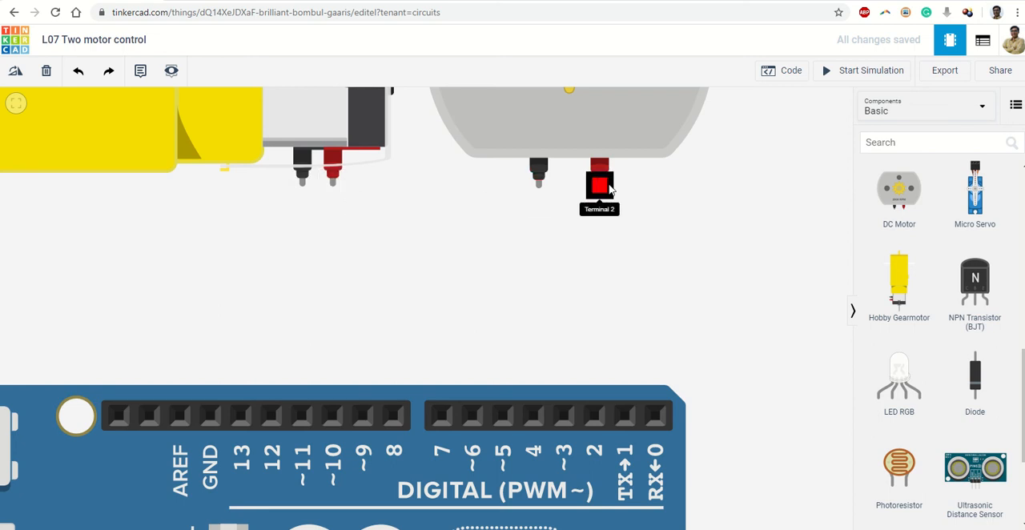
click(209, 398)
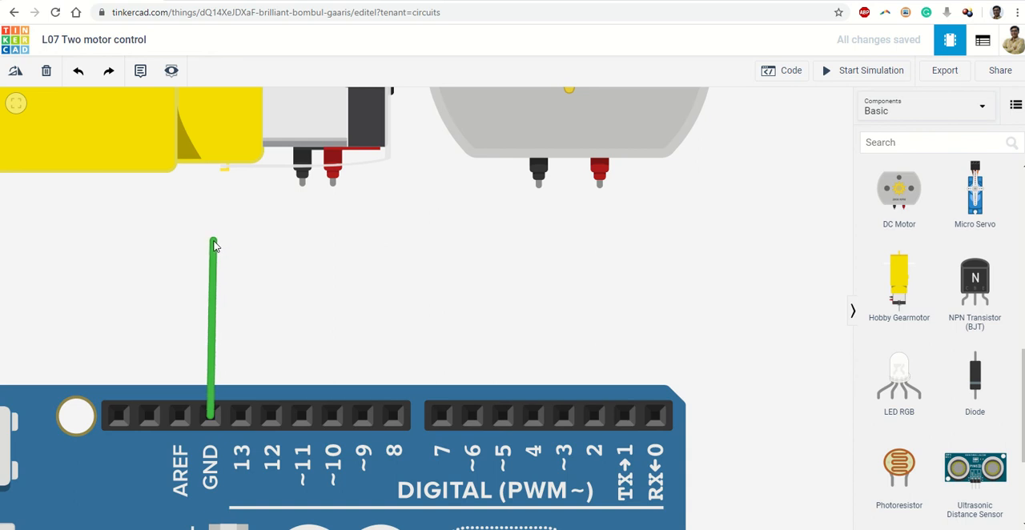
click(212, 229)
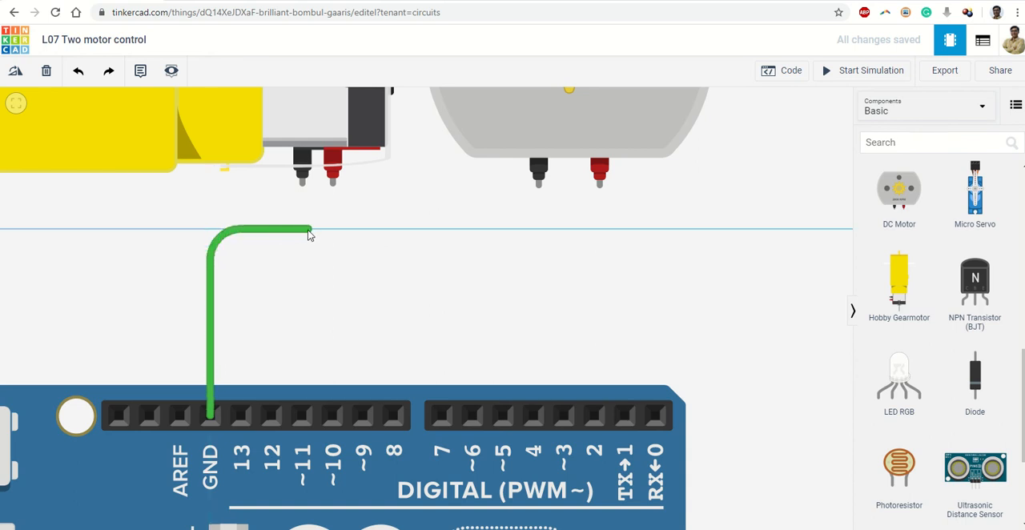
click(301, 230)
click(302, 180)
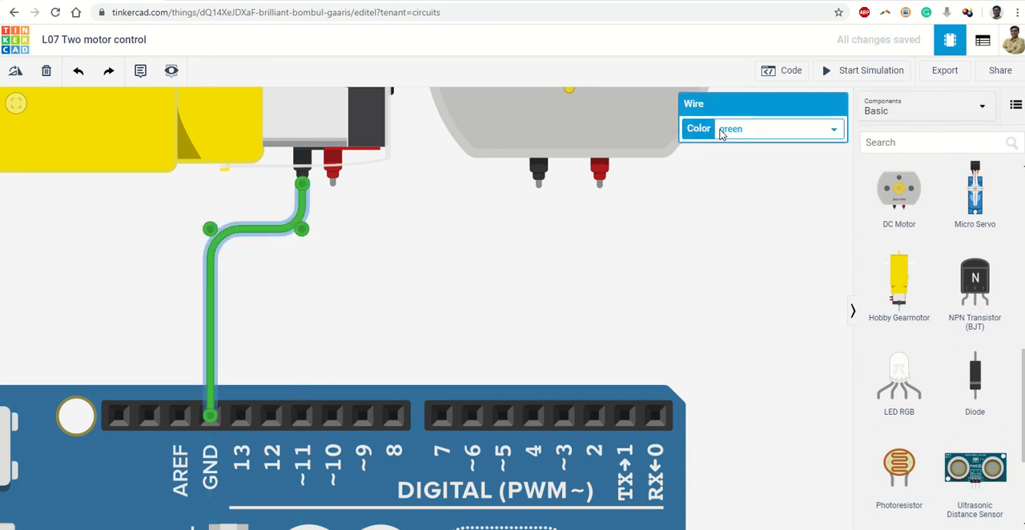
click(741, 130)
click(744, 151)
Step: Wire the DC Motor's black terminal to the same GND pin with squared bends, and colour the wire black
click(538, 170)
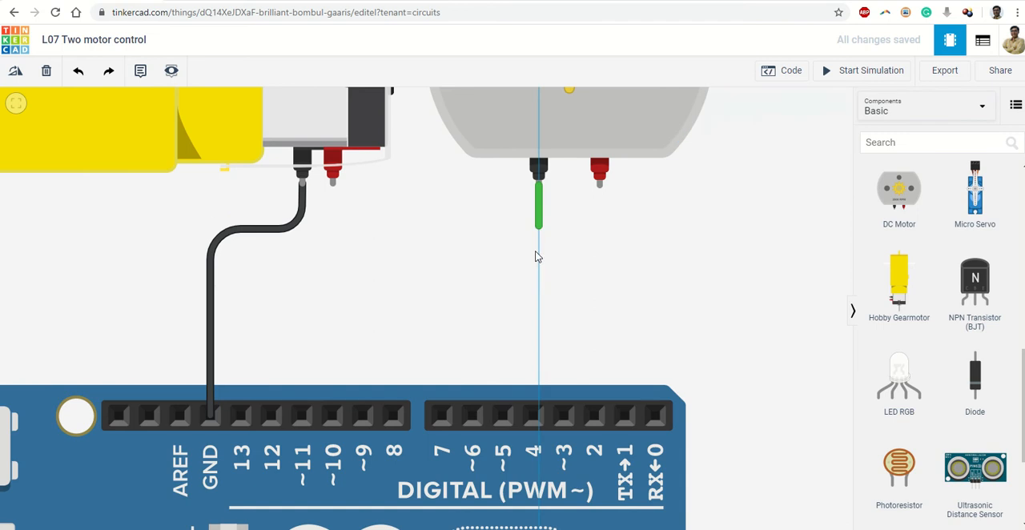
click(540, 260)
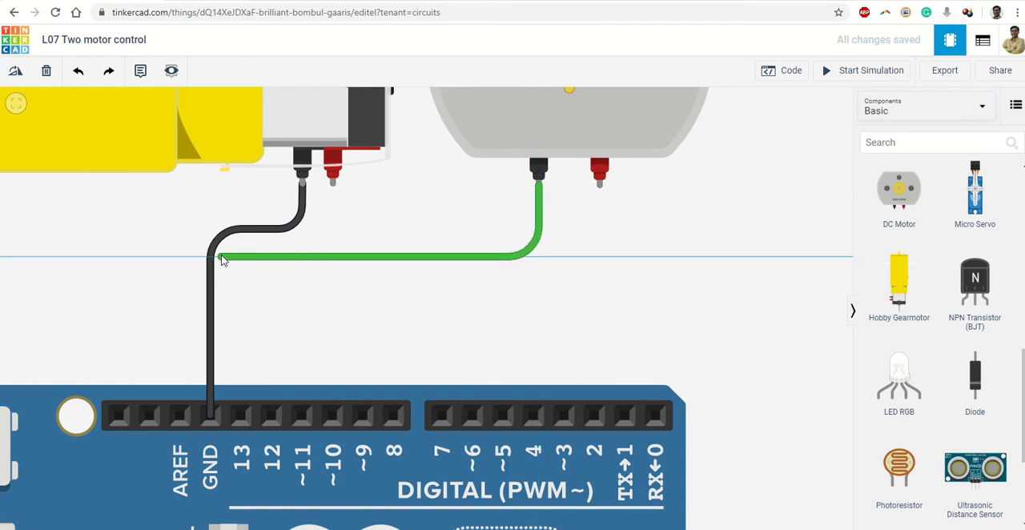
click(210, 257)
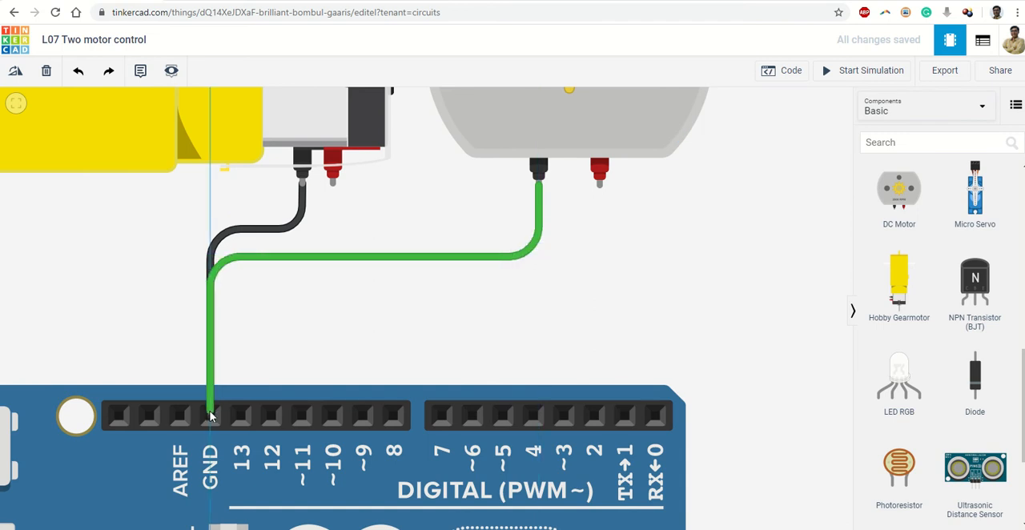
click(210, 417)
click(759, 131)
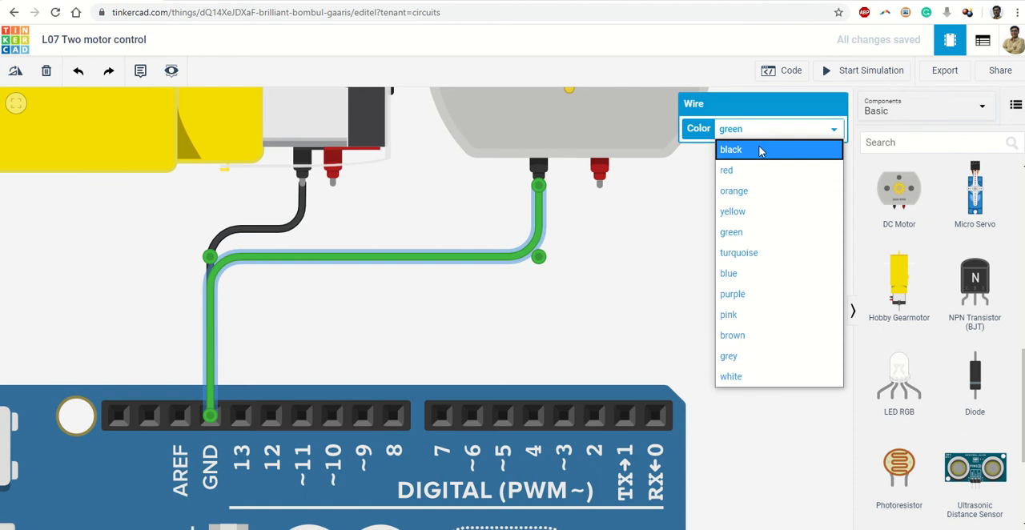
click(758, 150)
click(760, 210)
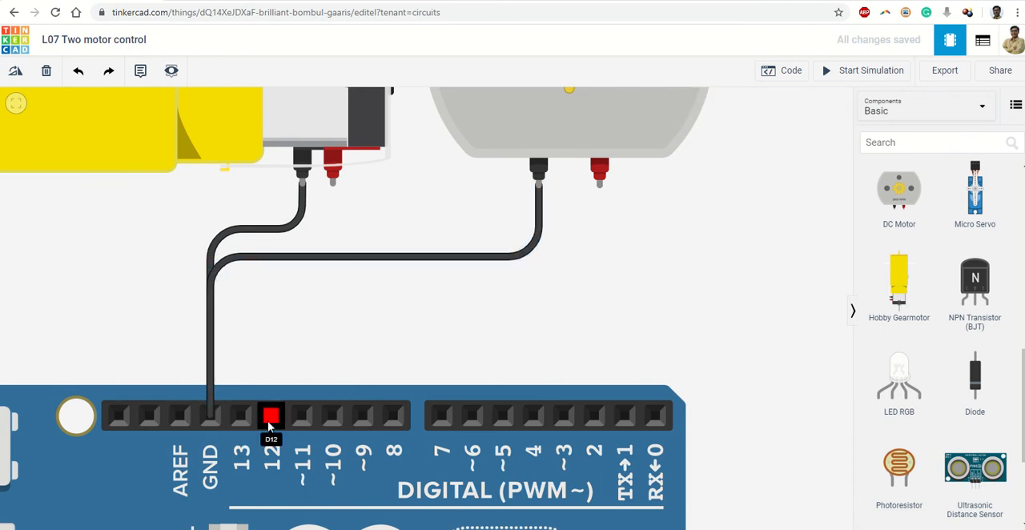
Step: Wire Arduino digital pin 2 to the DC Motor's red terminal and colour the wire red
click(593, 415)
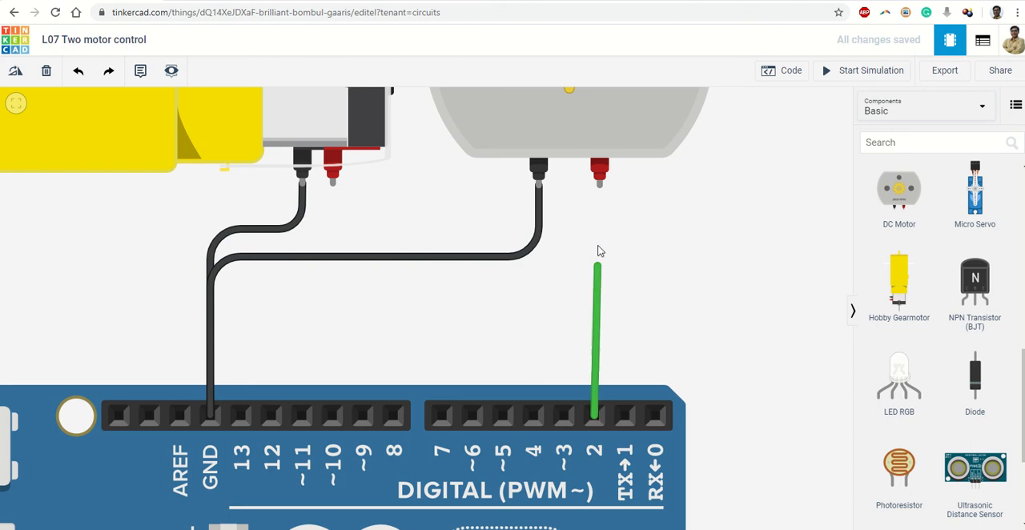
click(599, 190)
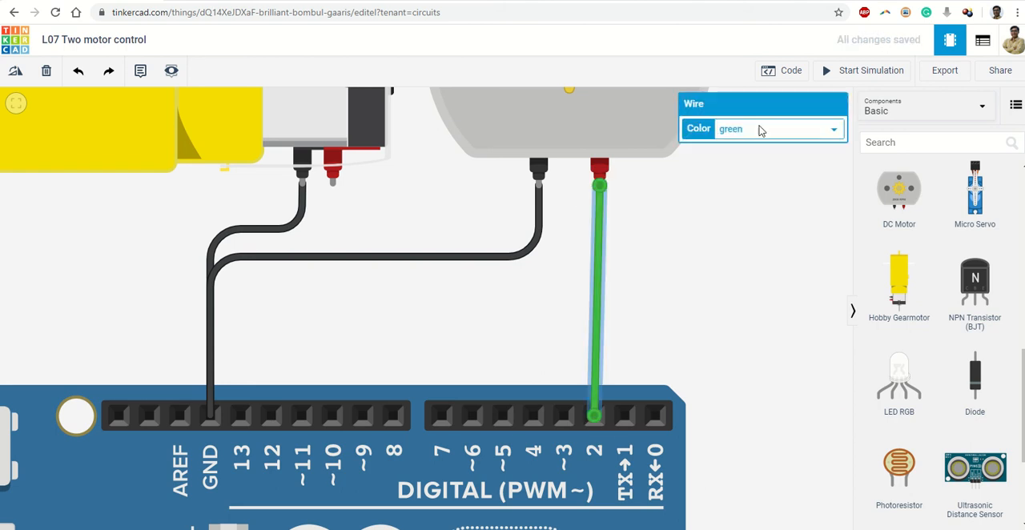
click(761, 129)
click(740, 170)
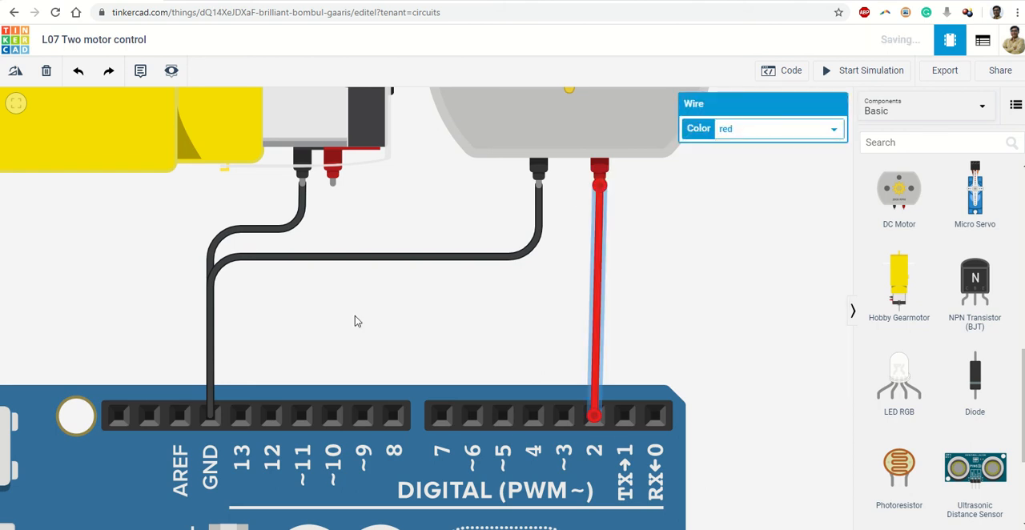
click(354, 315)
Step: Wire the gearmotor's red terminal to Arduino digital pin 10 and colour the wire red
click(332, 186)
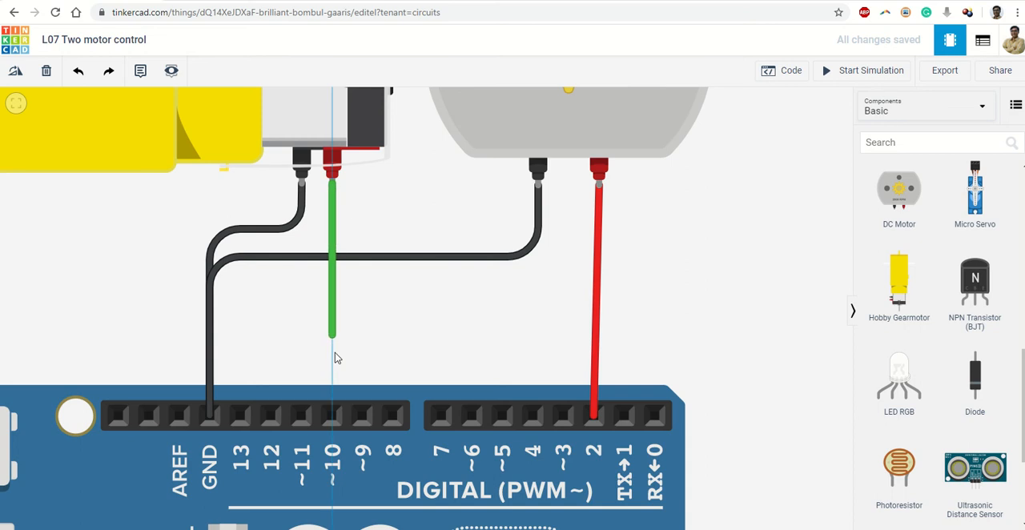
click(335, 414)
click(742, 133)
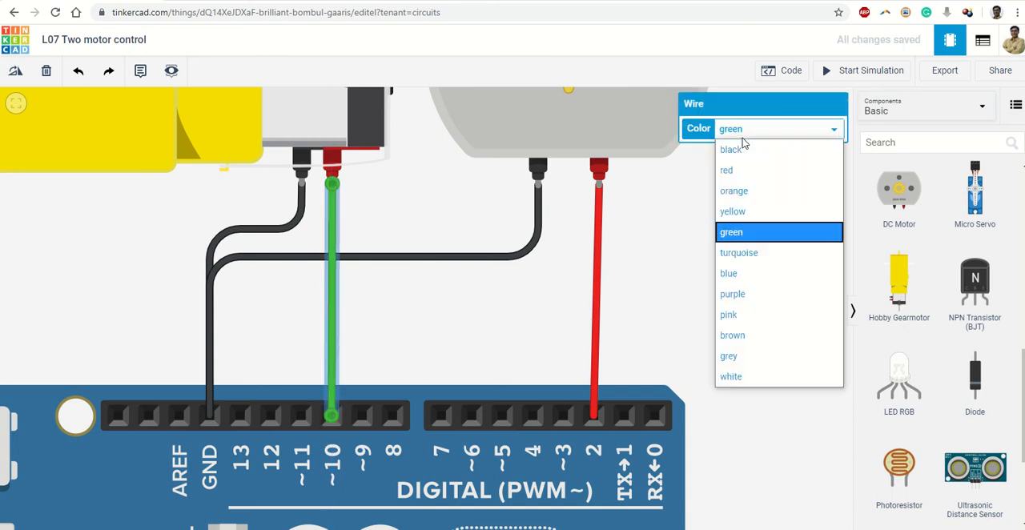
click(740, 170)
click(737, 235)
scroll(752, 248, down, 5)
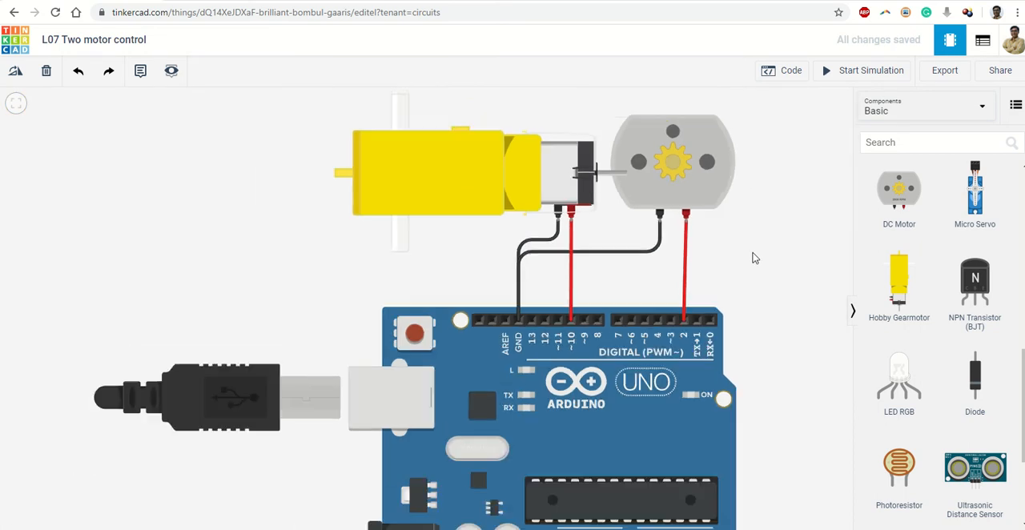
drag(785, 299, 539, 296)
scroll(539, 296, down, 3)
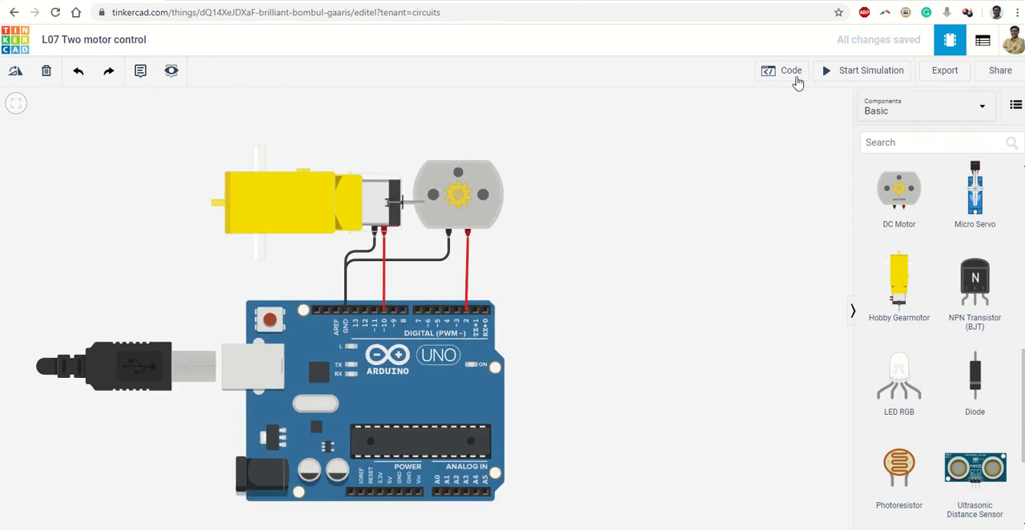
Step: Replace the default built-in LED blink blocks in the Arduino's code with two stacked digital set pin blocks
click(769, 74)
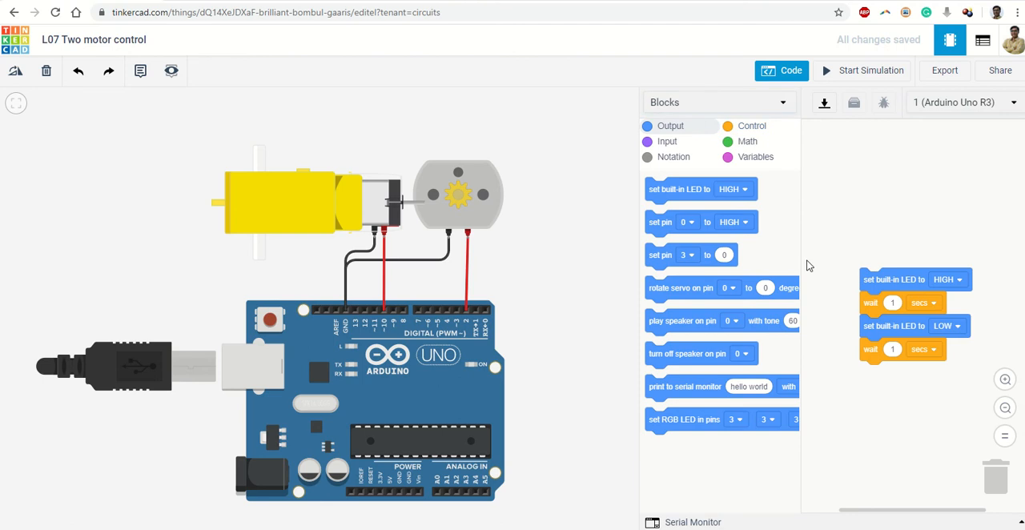
drag(886, 283, 1009, 474)
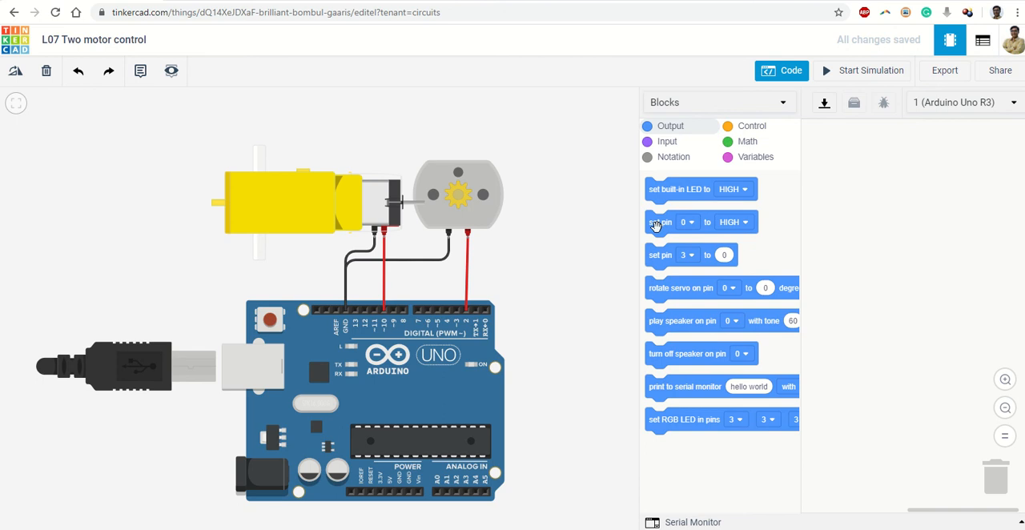
drag(655, 227, 834, 206)
drag(660, 222, 832, 231)
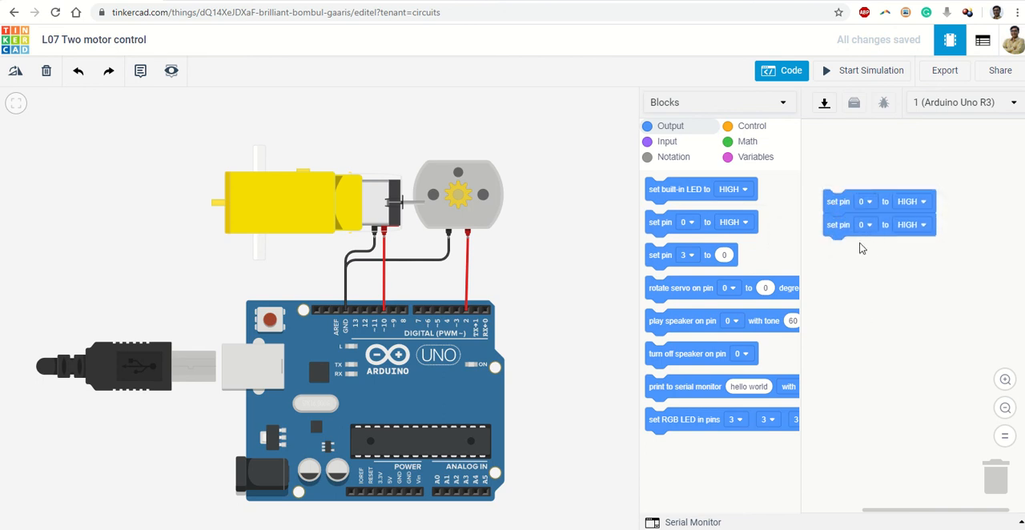
Step: Change the first set pin block to pin 2, matching the DC Motor's wiring
scroll(468, 294, up, 5)
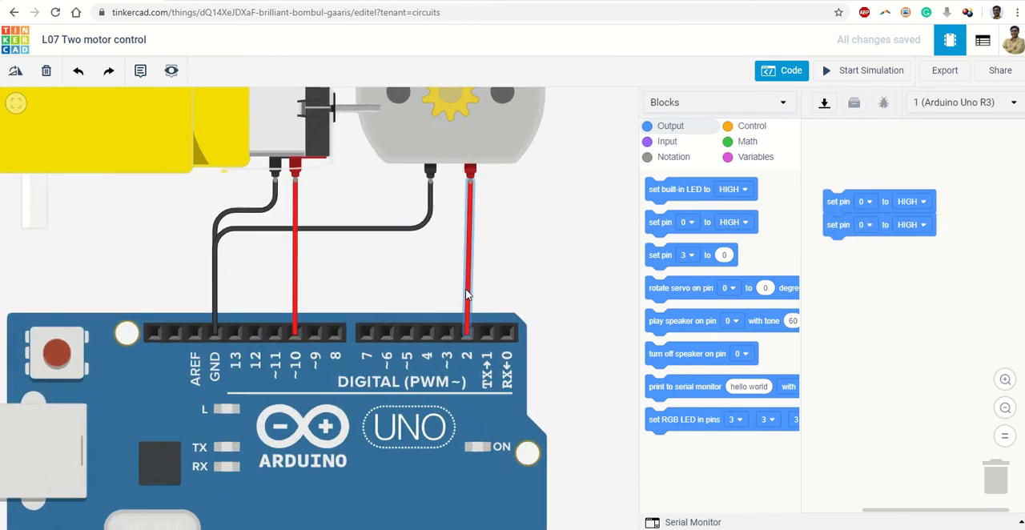
drag(392, 288, 430, 245)
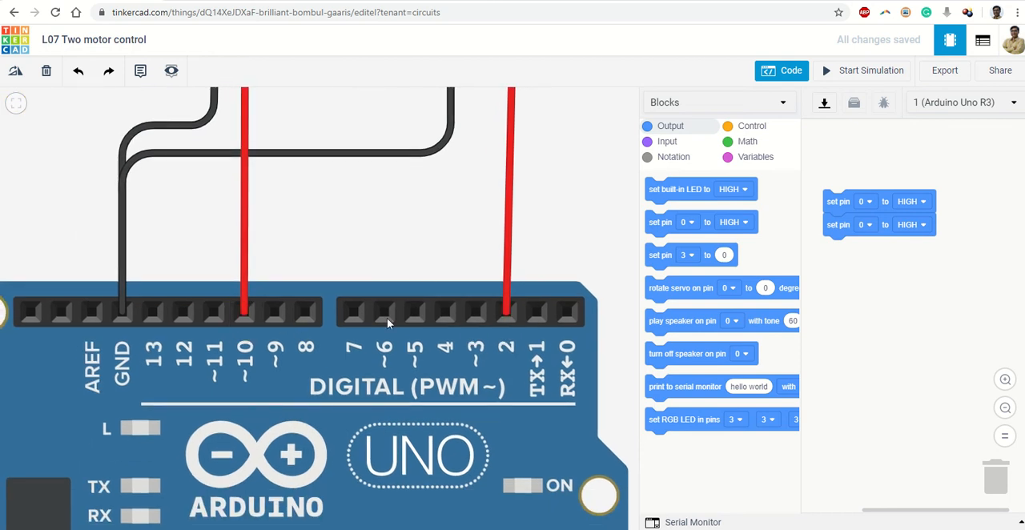
click(871, 206)
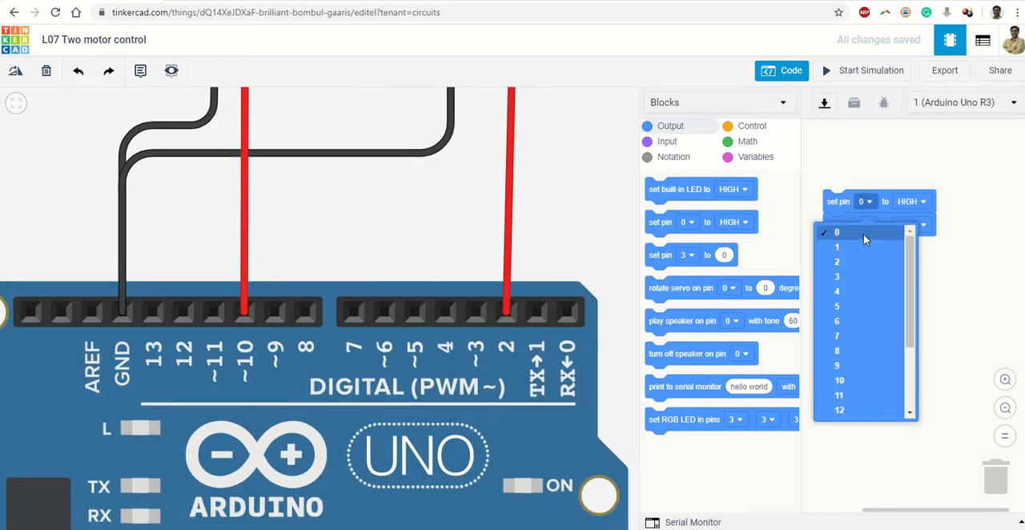
click(858, 260)
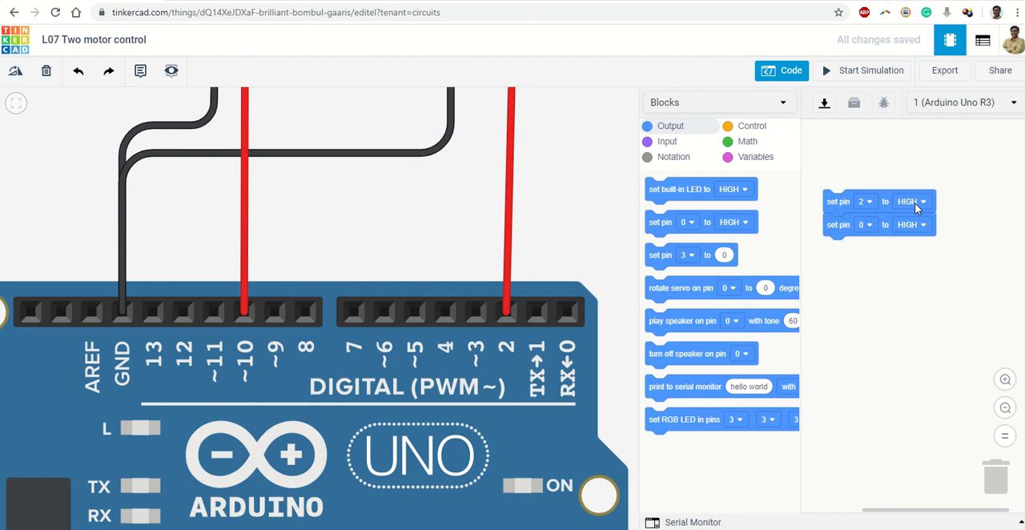
scroll(551, 186, down, 5)
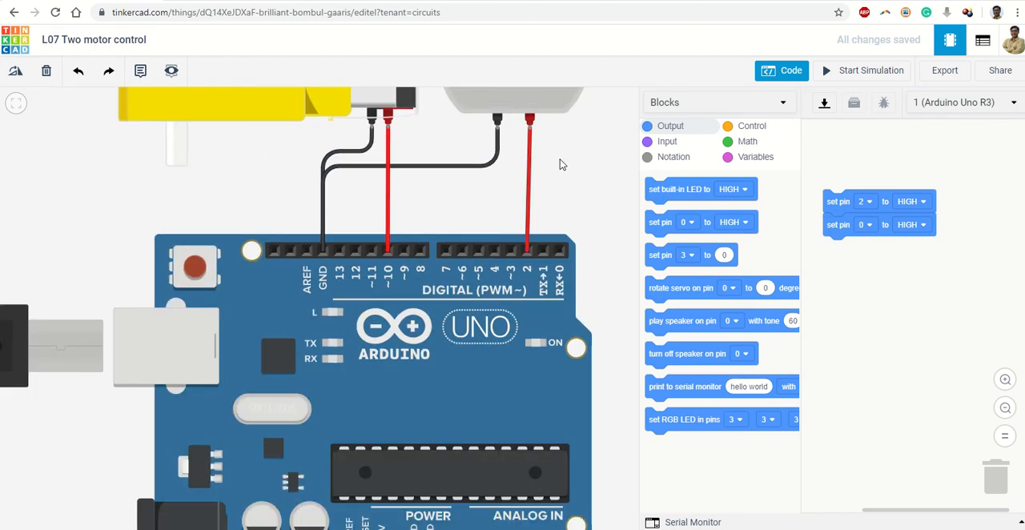
scroll(481, 222, up, 3)
scroll(481, 221, up, 2)
scroll(481, 219, up, 2)
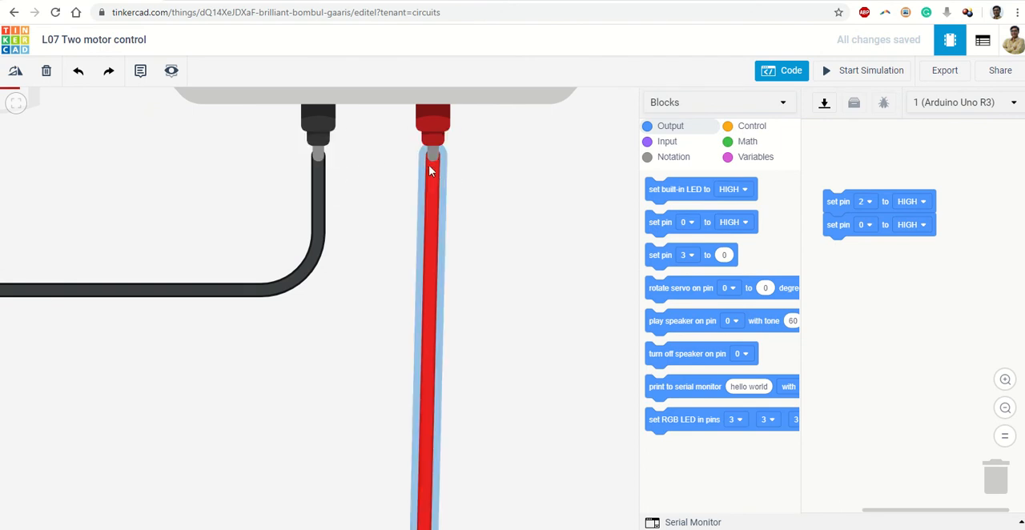
scroll(473, 166, down, 3)
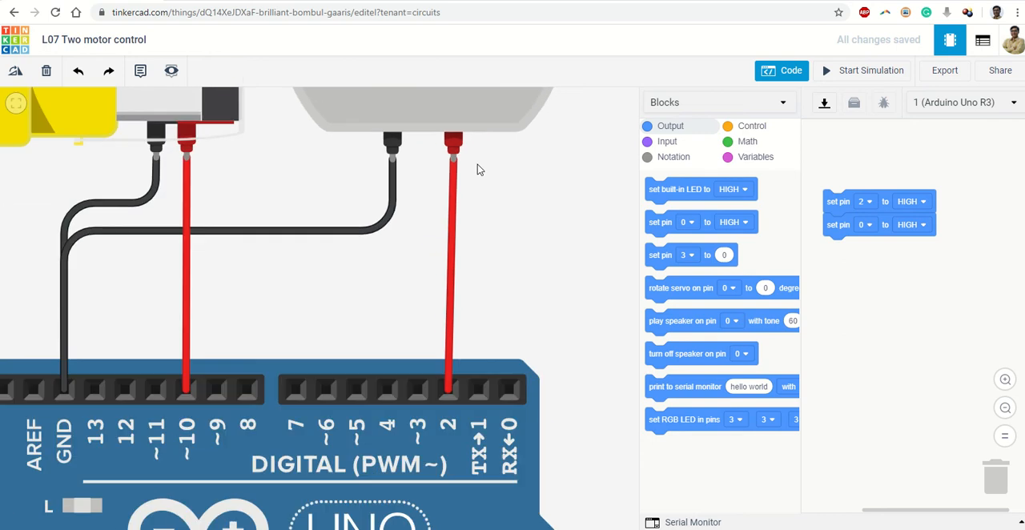
Step: Change the second set pin block to pin 10, matching the gearmotor's wiring
drag(500, 165, 480, 275)
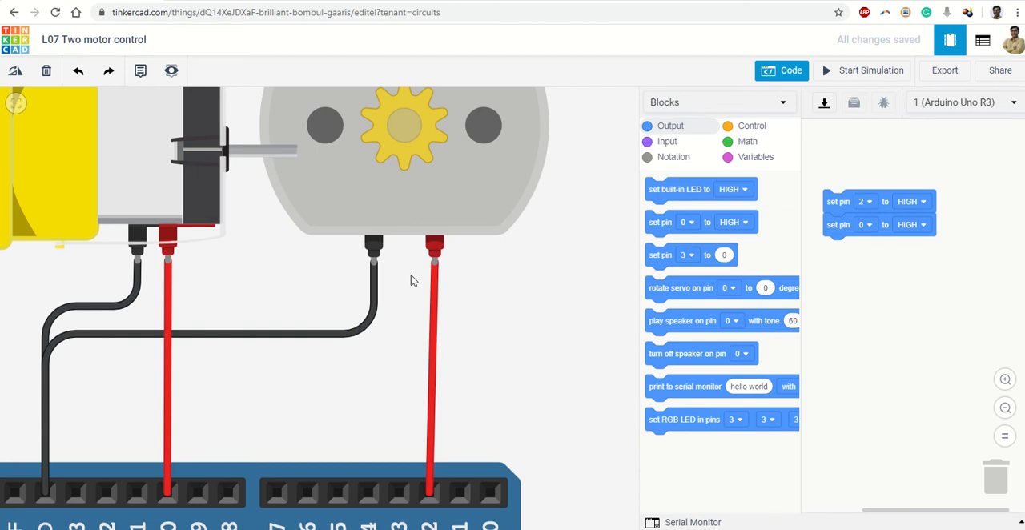
scroll(410, 275, up, 3)
scroll(423, 265, down, 4)
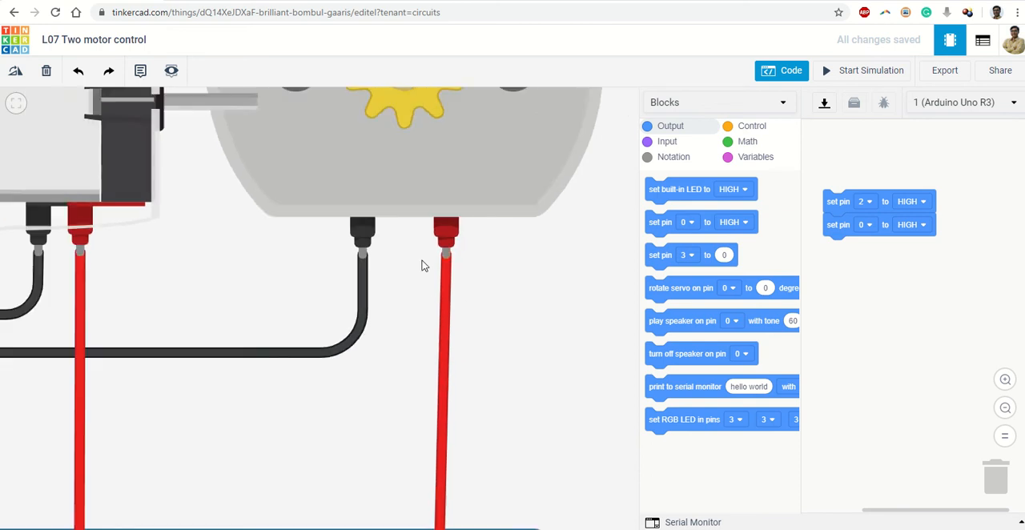
scroll(175, 256, up, 3)
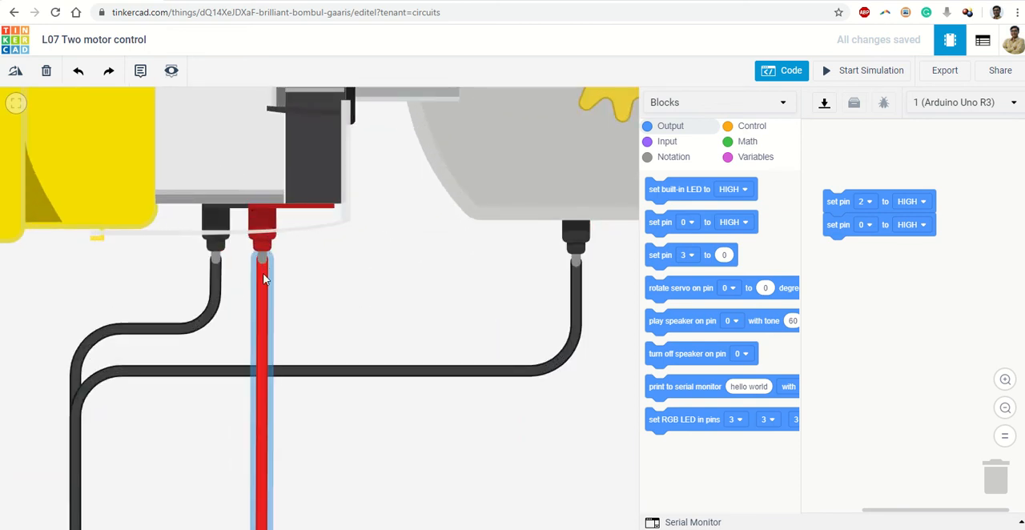
scroll(264, 267, down, 3)
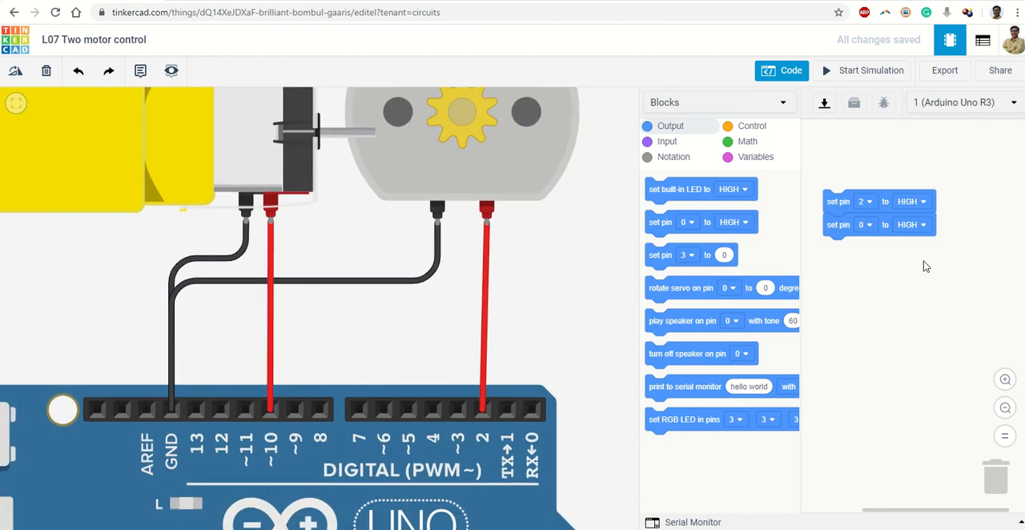
click(866, 225)
click(841, 404)
Step: Add a 1-second wait block directly below the two set pin blocks
click(750, 132)
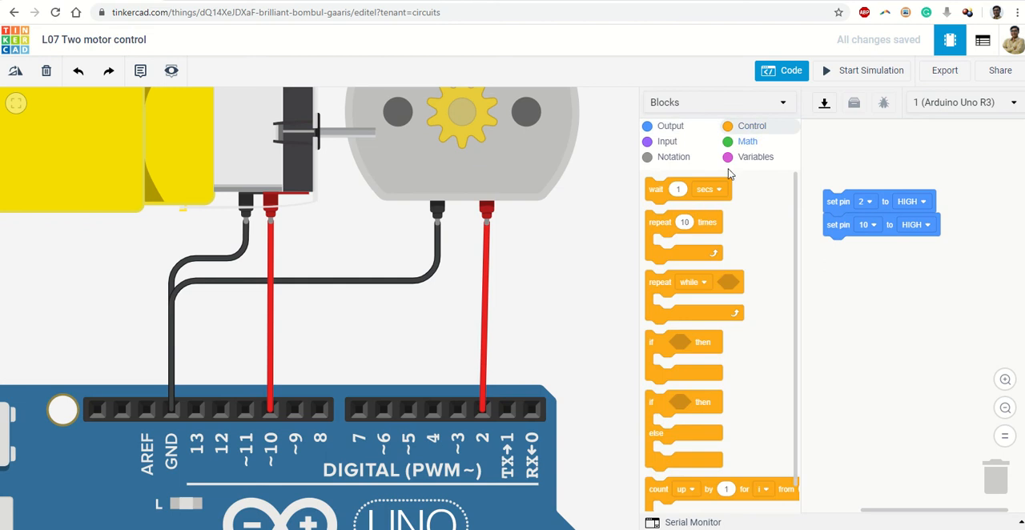
drag(656, 190, 840, 256)
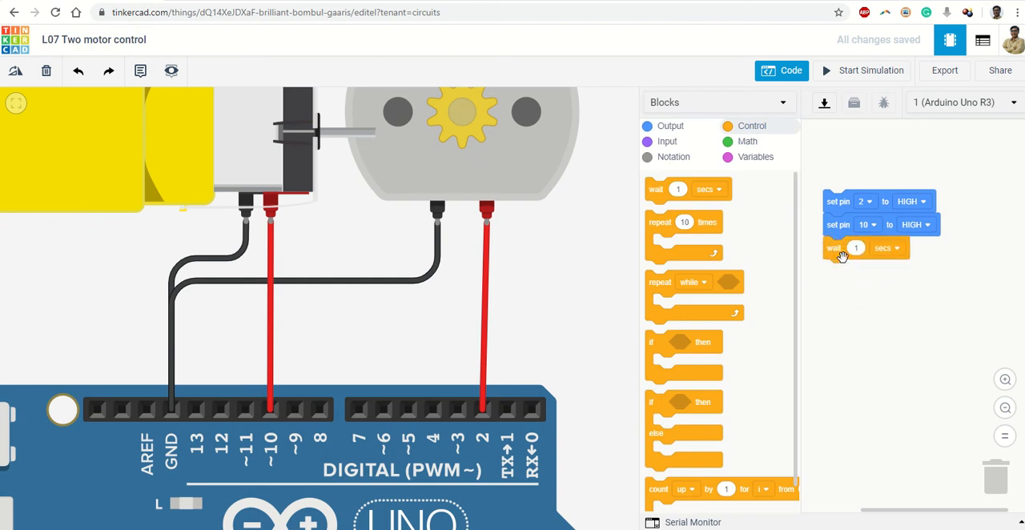
click(1005, 379)
click(1006, 381)
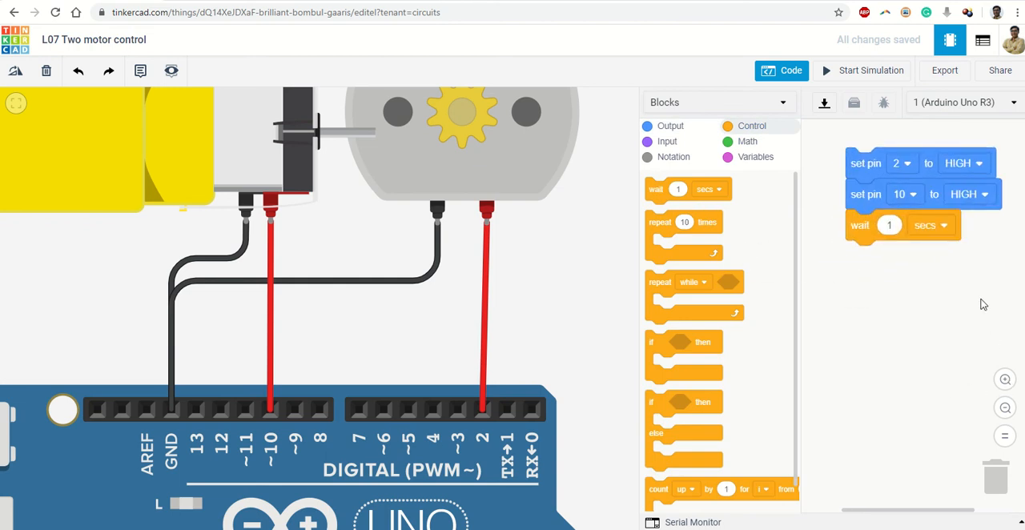
drag(973, 280, 942, 299)
drag(851, 252, 850, 220)
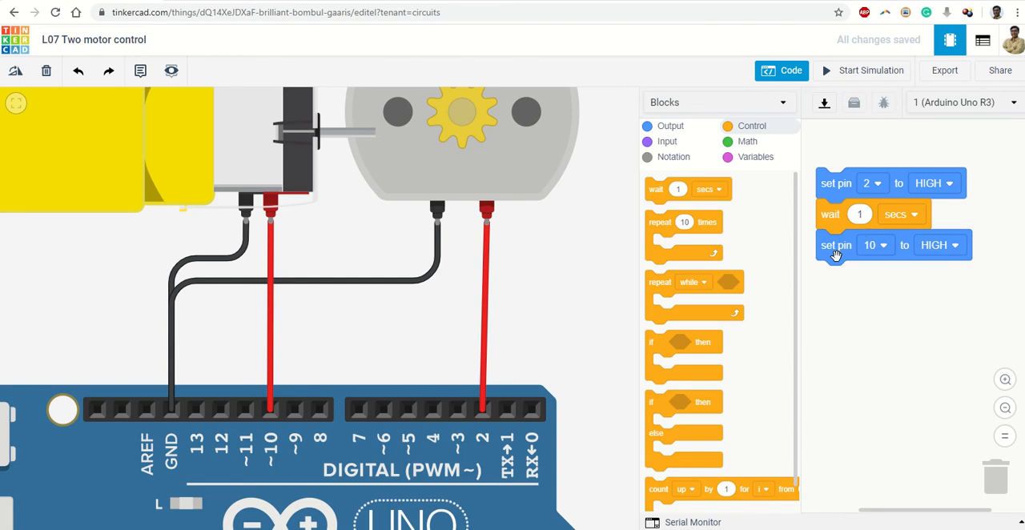
mouse_move(826, 217)
mouse_down()
mouse_move(835, 286)
mouse_move(850, 274)
mouse_move(828, 218)
mouse_up()
drag(843, 285, 836, 251)
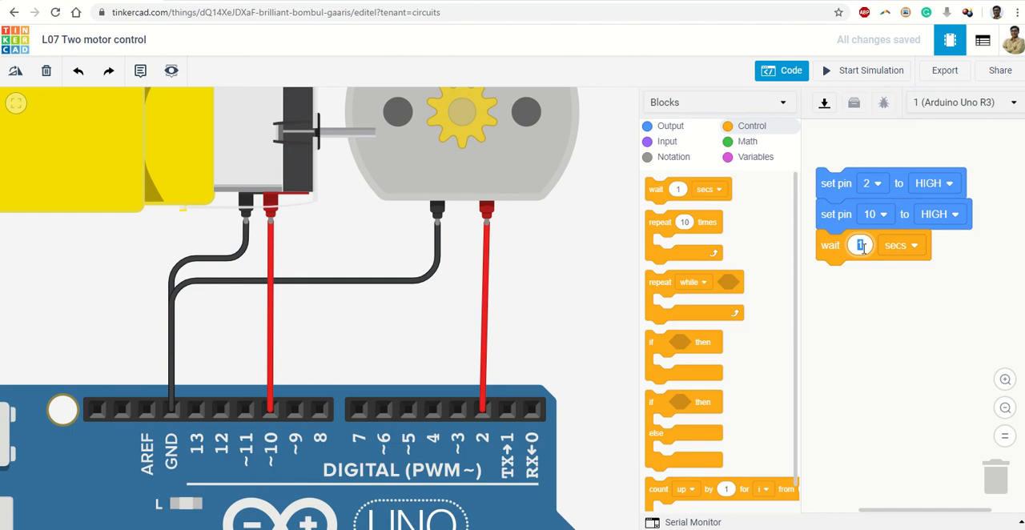
Step: Set the wait block's duration to 3 seconds
click(905, 246)
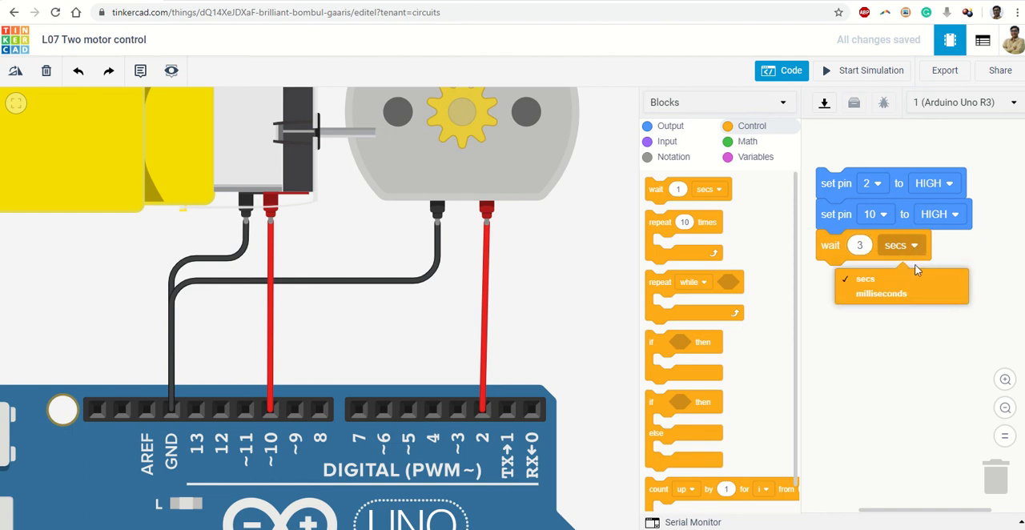
click(910, 341)
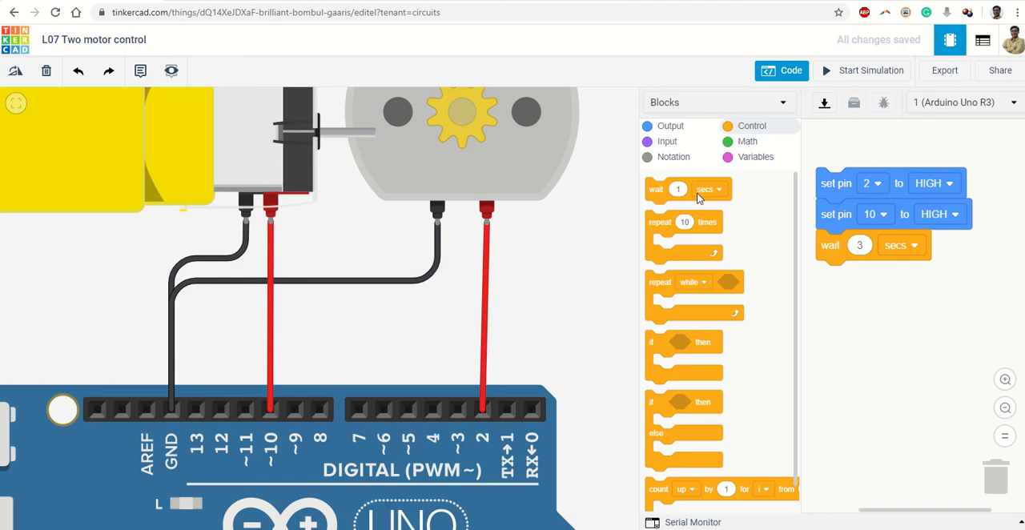
click(669, 130)
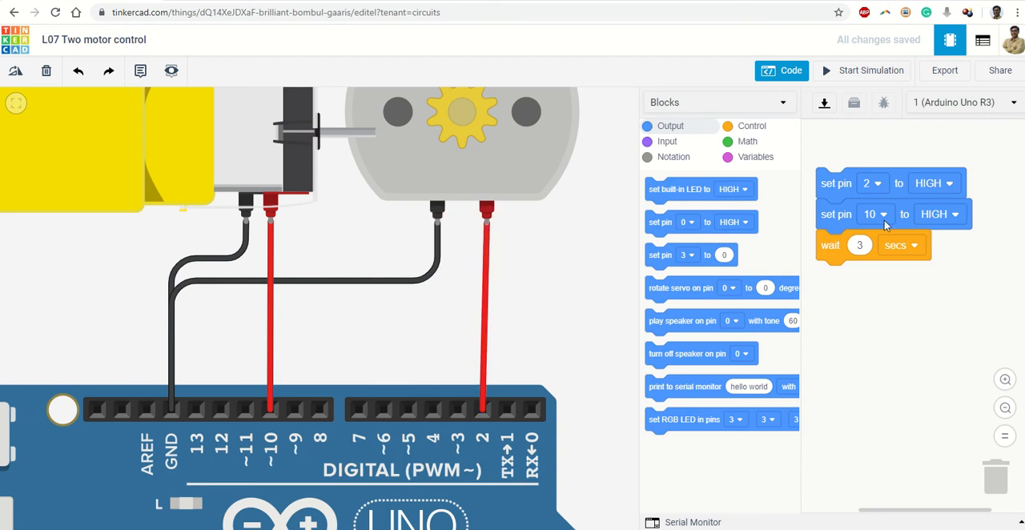
click(944, 193)
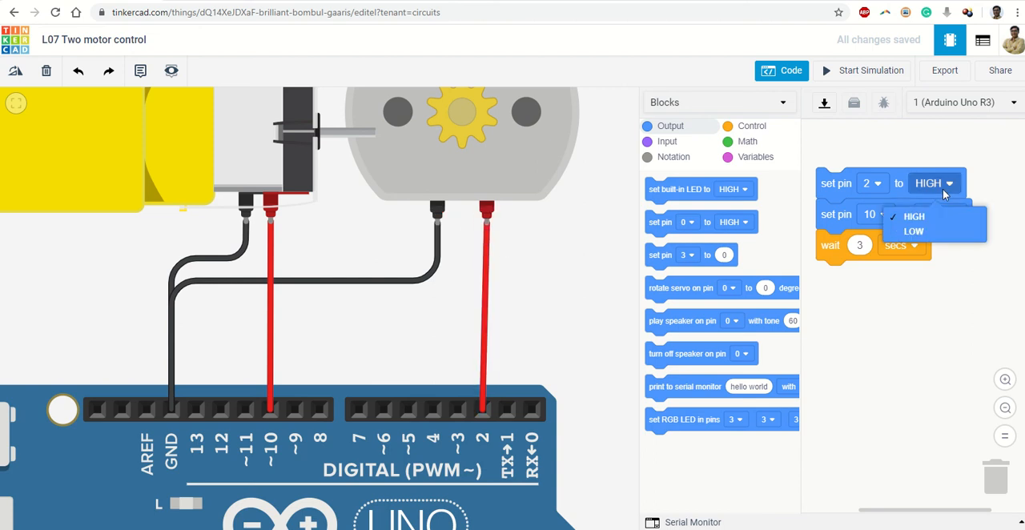
click(916, 231)
click(946, 185)
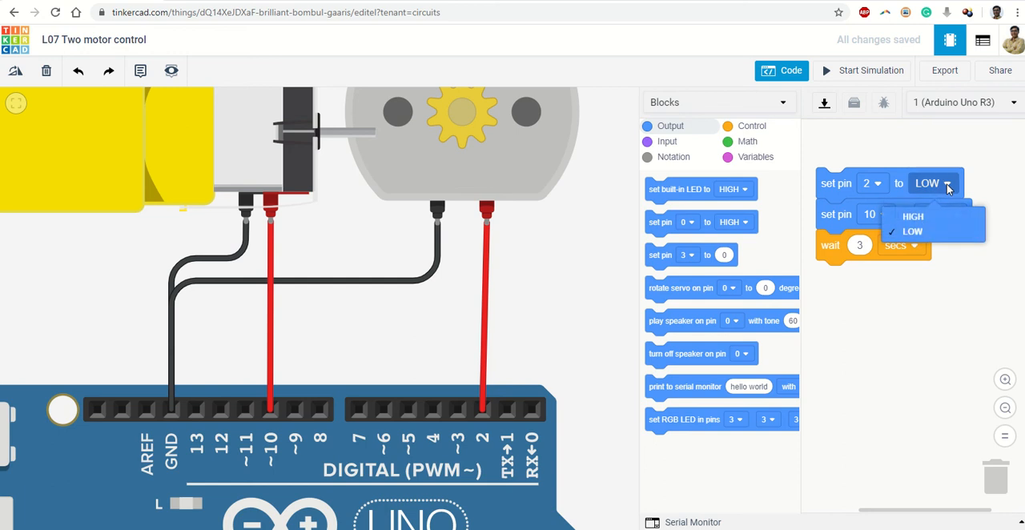
click(936, 213)
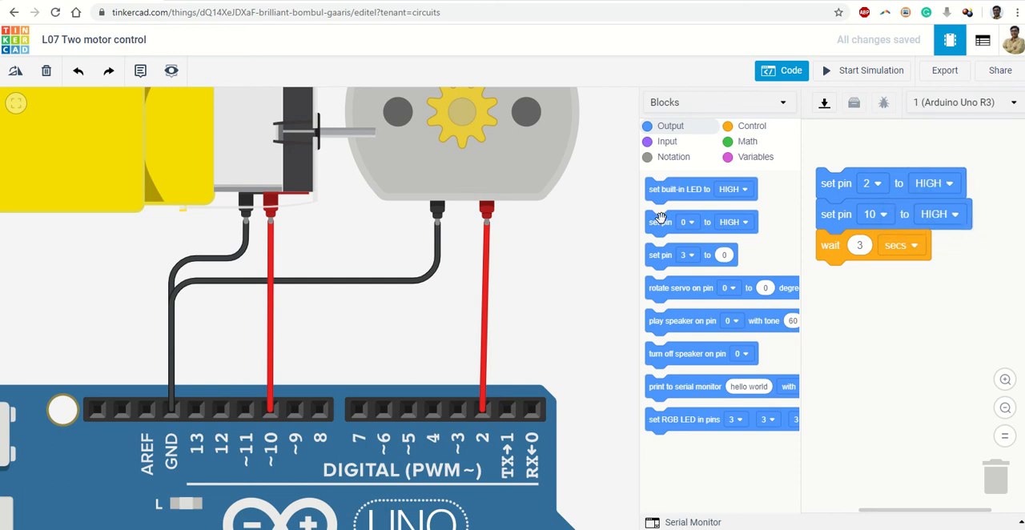
drag(671, 216, 736, 280)
Step: Duplicate the three-block sequence of pin 2, pin 10 and wait, and attach the copy below the original
right_click(828, 187)
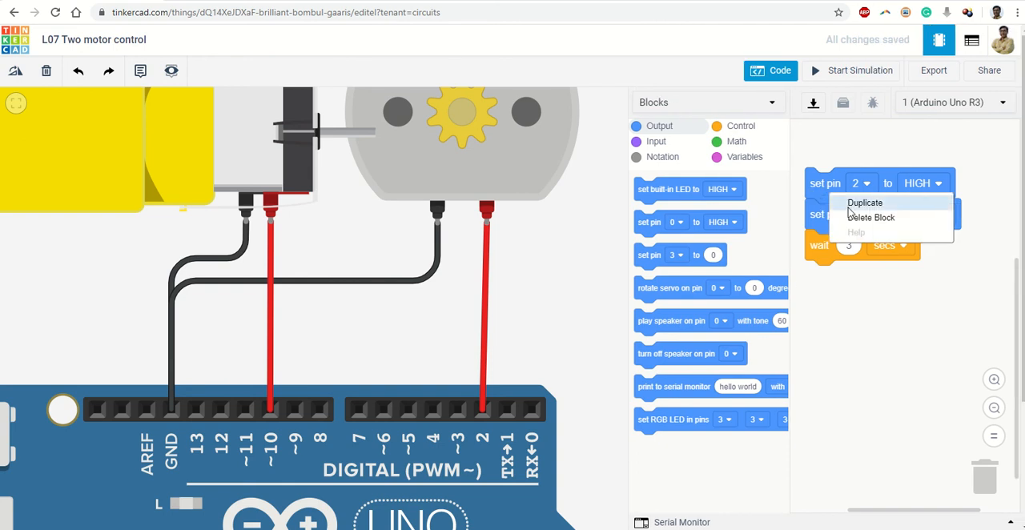
click(865, 200)
drag(825, 218, 815, 264)
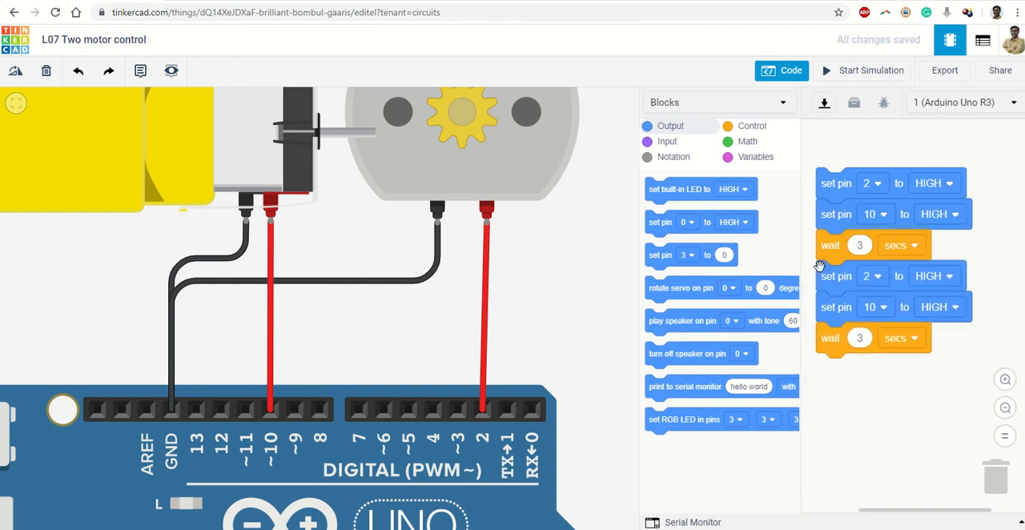
Step: Set pins 2 and 10 to LOW in the duplicated blocks and change their wait to 2 seconds
click(947, 276)
click(919, 324)
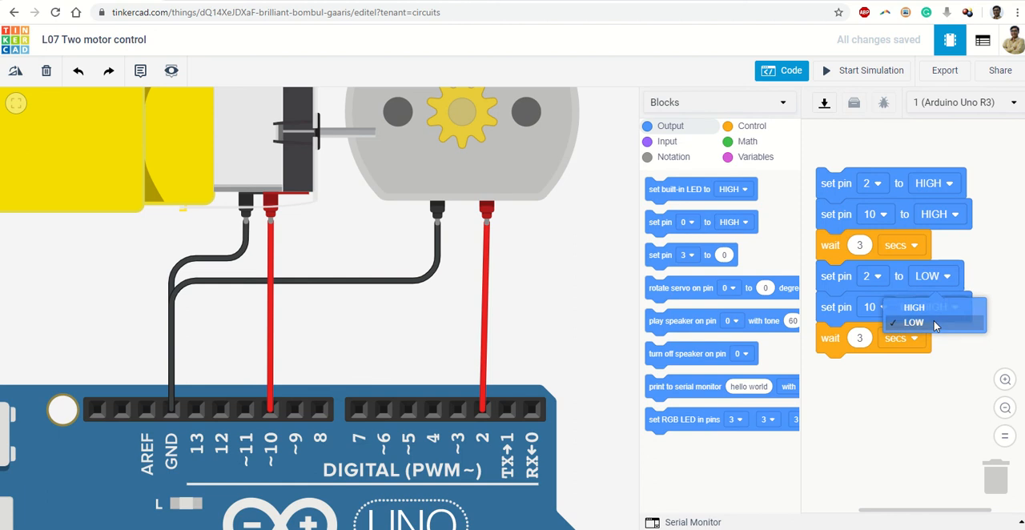
click(952, 307)
click(942, 355)
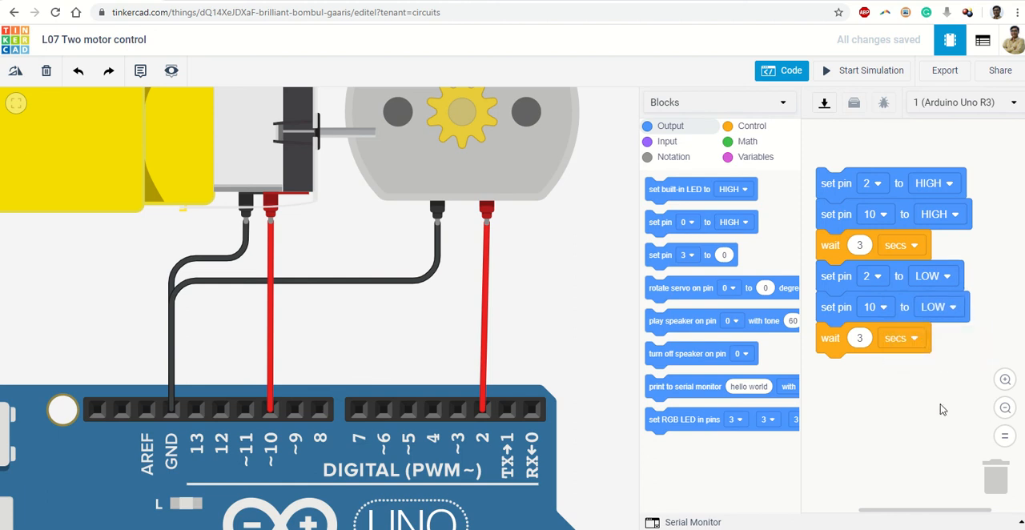
text(2)
click(920, 410)
Step: Hide the code editor, run the simulation to watch both motors' speeds, and stop it
click(791, 75)
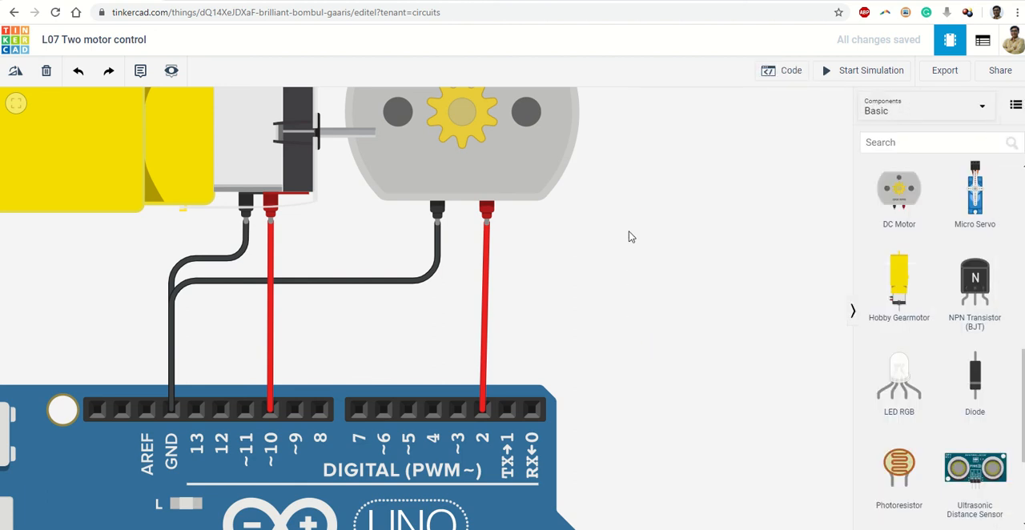
scroll(629, 237, down, 3)
click(853, 80)
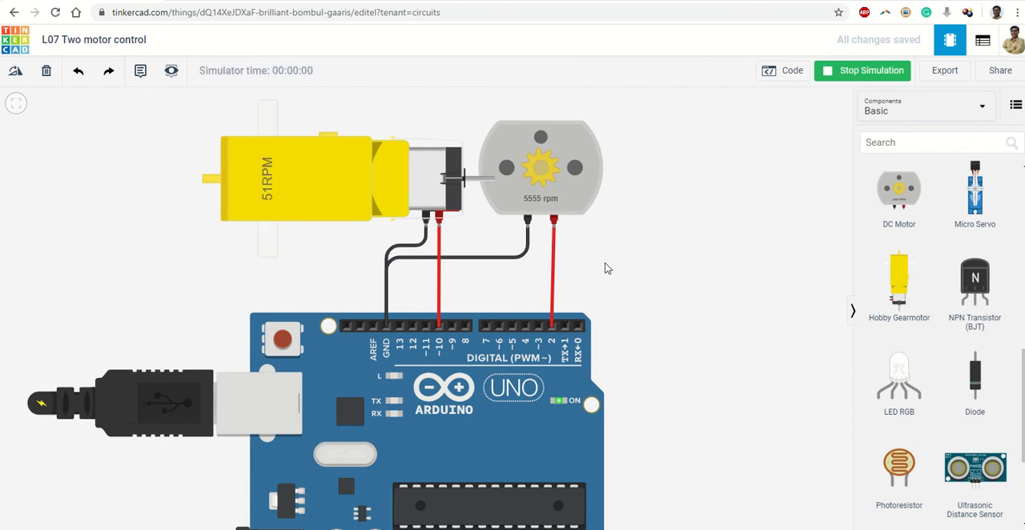
scroll(606, 268, up, 3)
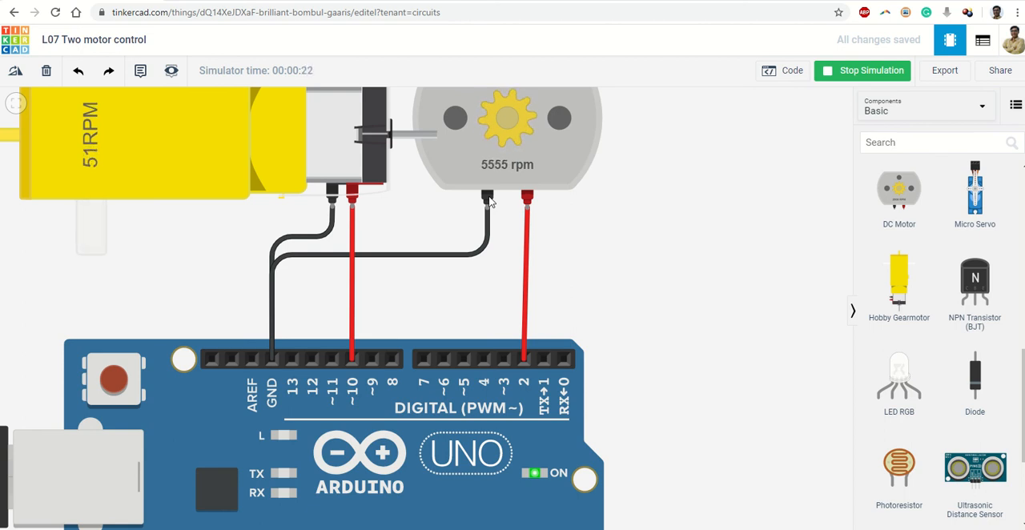
click(885, 73)
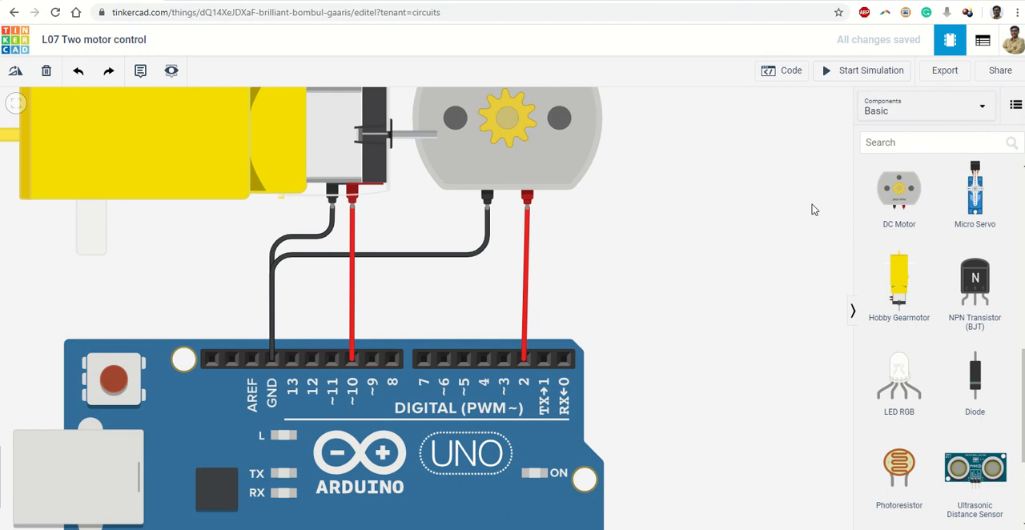
Step: Reopen the code editor, duplicate the LOW sequence for pins 2 and 10 with its wait, and attach it at the end
click(782, 71)
drag(896, 405, 900, 356)
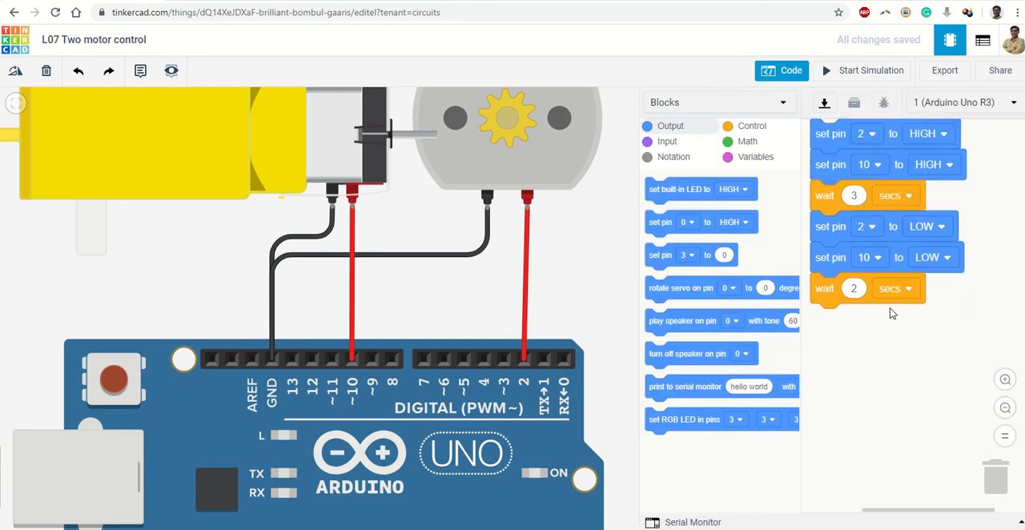
right_click(839, 239)
click(857, 250)
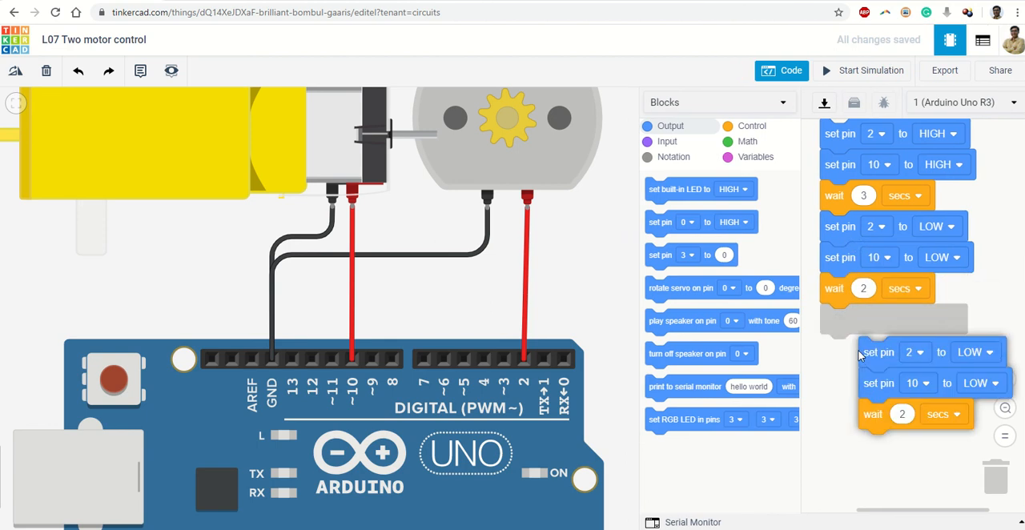
click(825, 325)
Step: In the last sequence, set pin 2 to HIGH and the wait to 4 seconds
click(949, 320)
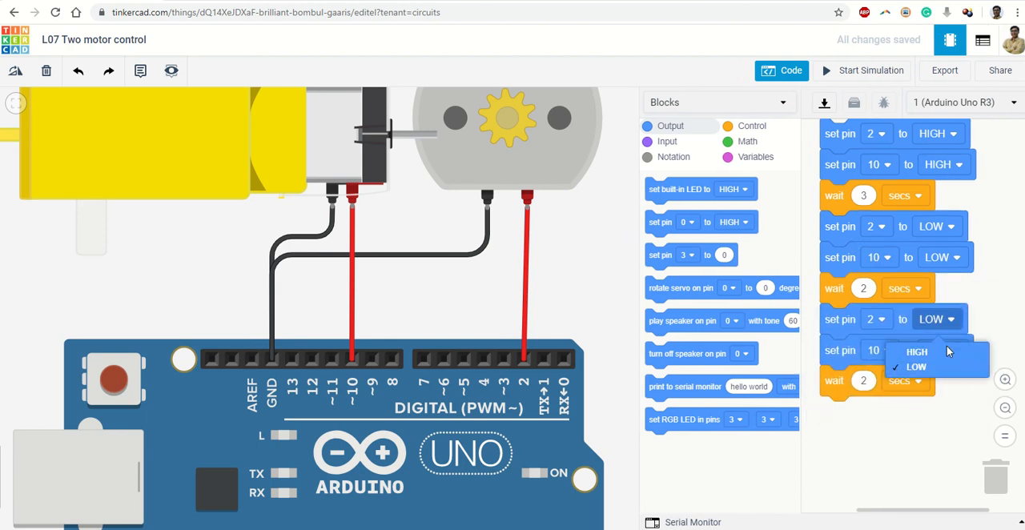
click(936, 349)
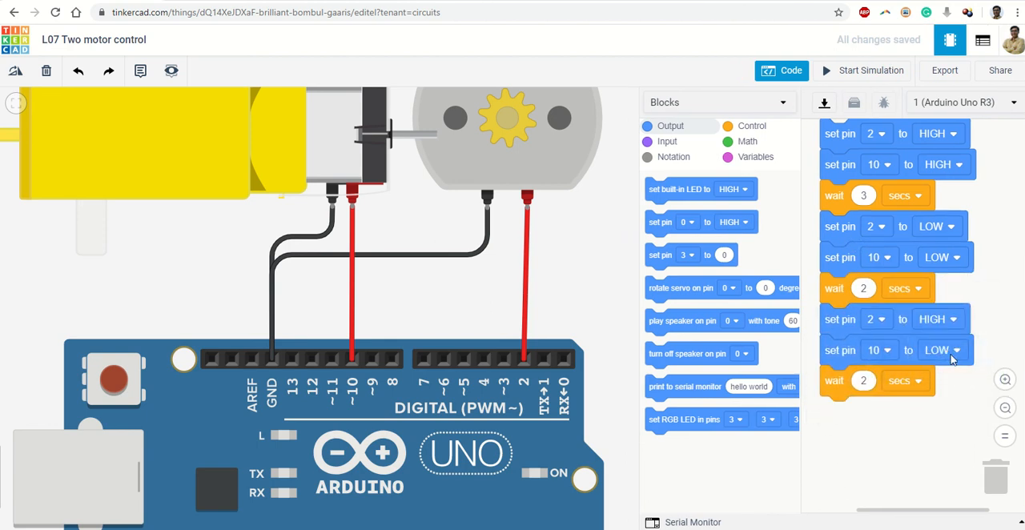
click(862, 381)
click(879, 423)
Step: Run the simulation with the extended code, compare the motor speeds against the blocks, and stop it
click(871, 74)
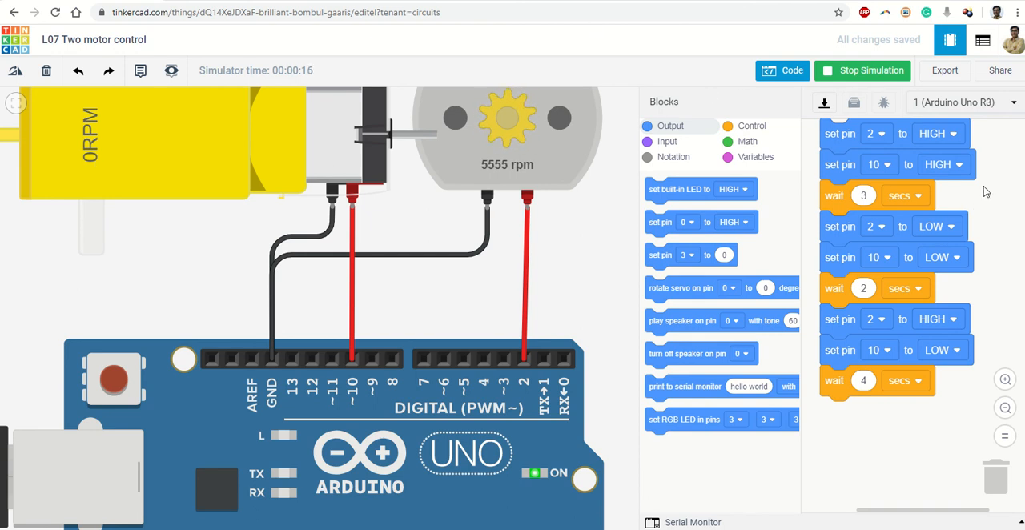
drag(984, 190, 986, 228)
click(860, 77)
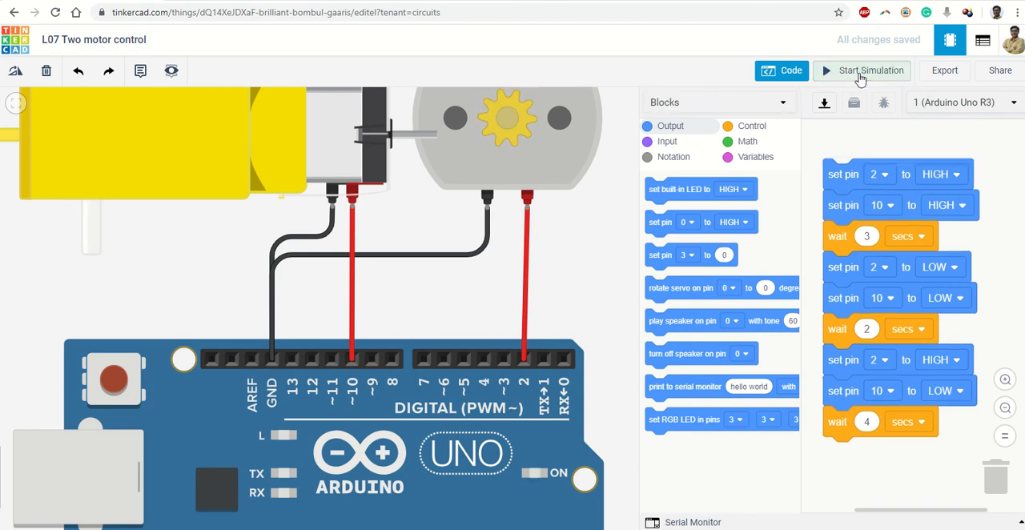
Step: Hide the code editor and delete the black ground wires of the DC motor and the gearmotor
click(780, 71)
scroll(641, 235, down, 3)
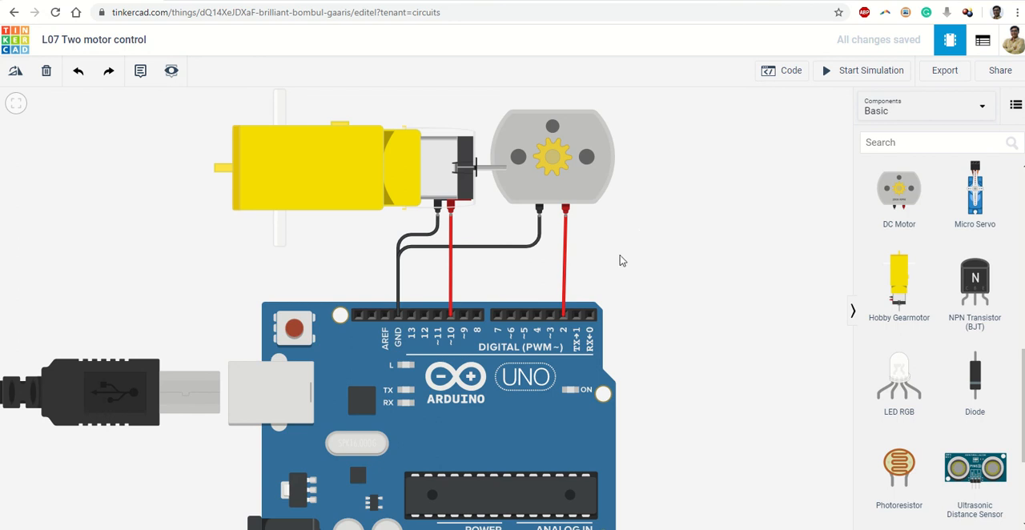
scroll(622, 260, up, 3)
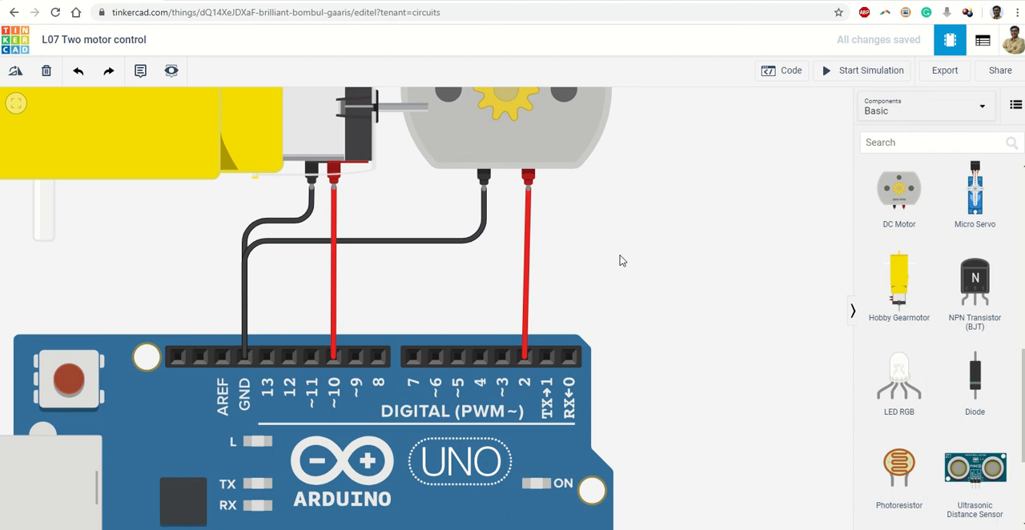
click(447, 246)
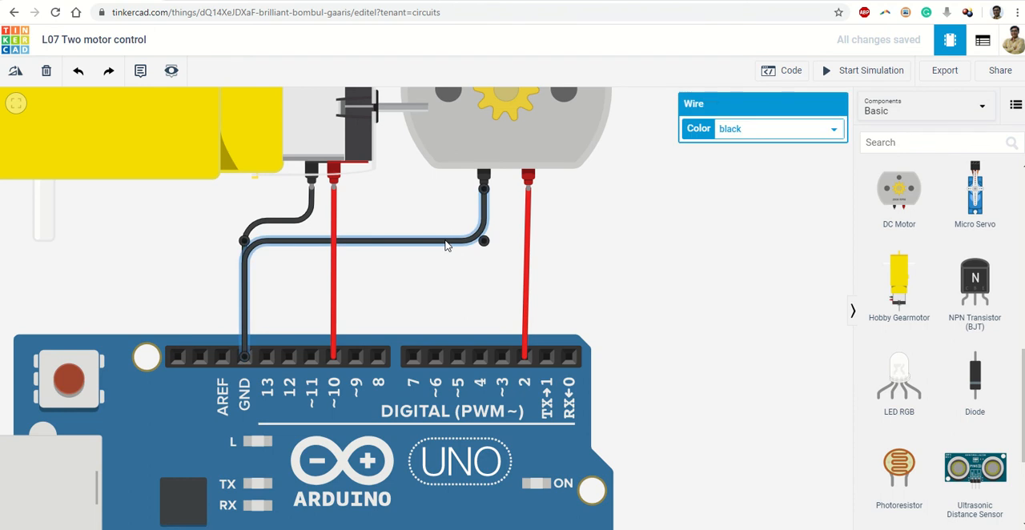
key(Delete)
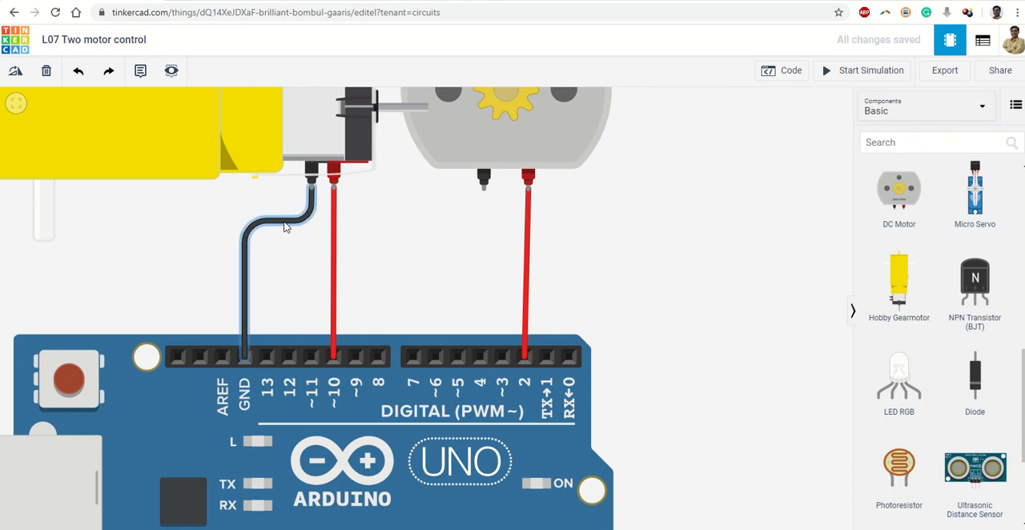
click(285, 226)
key(Delete)
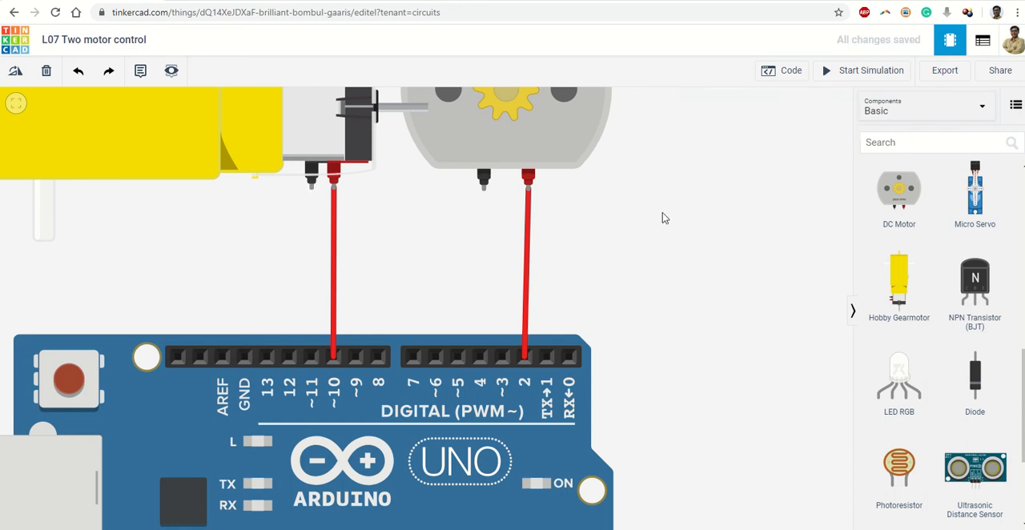
Step: Wire the DC motor's black terminal to Arduino digital pin 4
click(484, 183)
click(479, 360)
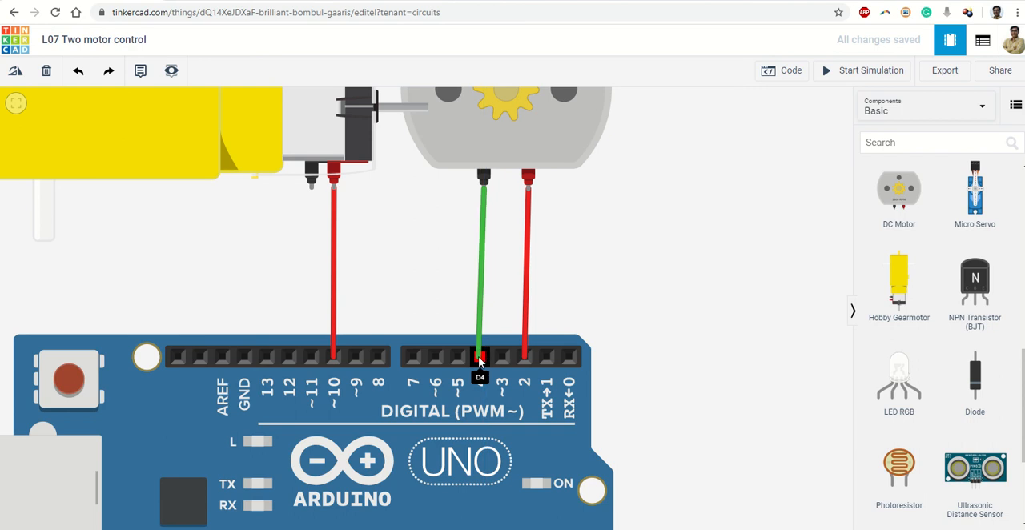
Step: Wire the gearmotor's negative terminal to Arduino digital pin 11
click(312, 172)
click(312, 357)
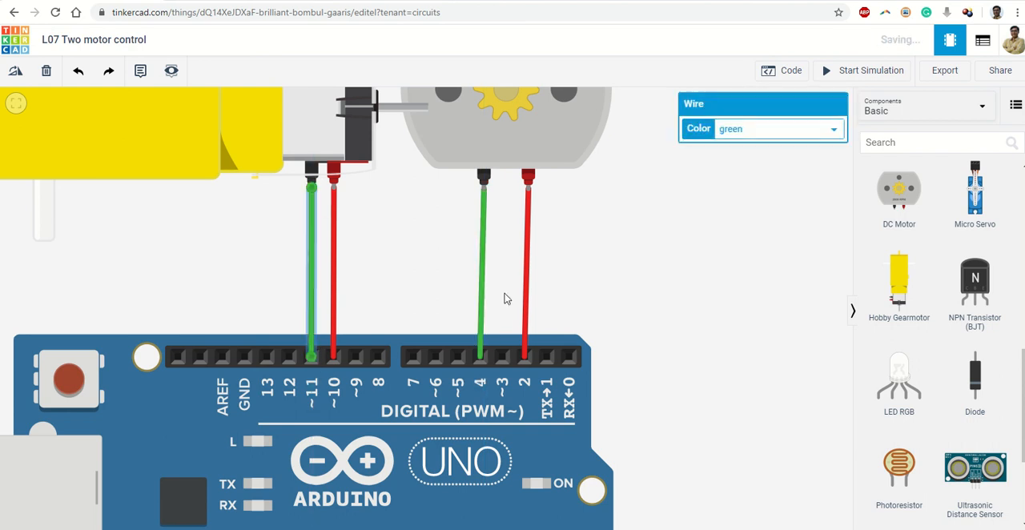
click(669, 238)
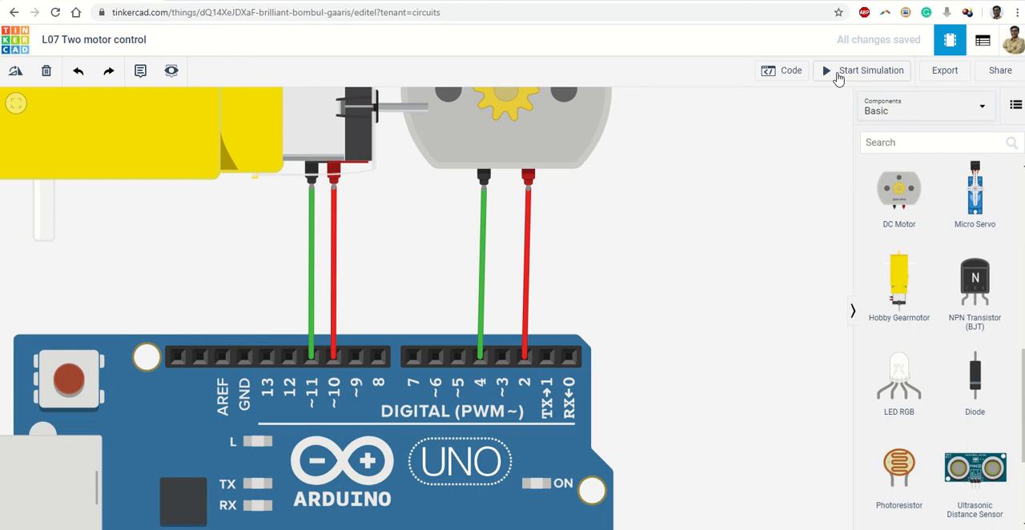
Step: Show the code editor, discard the whole old block stack, and add two digital set-pin blocks in its place
click(789, 71)
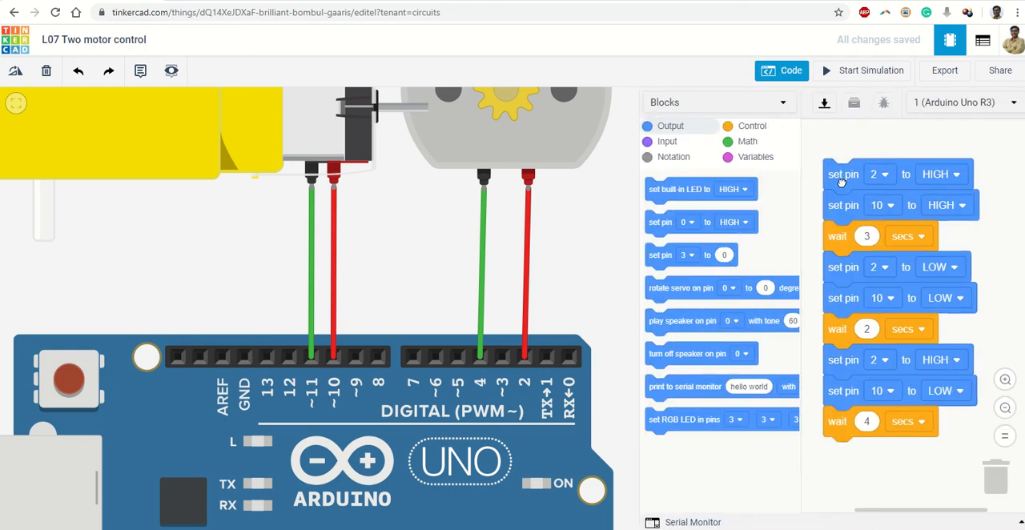
drag(841, 183, 1002, 488)
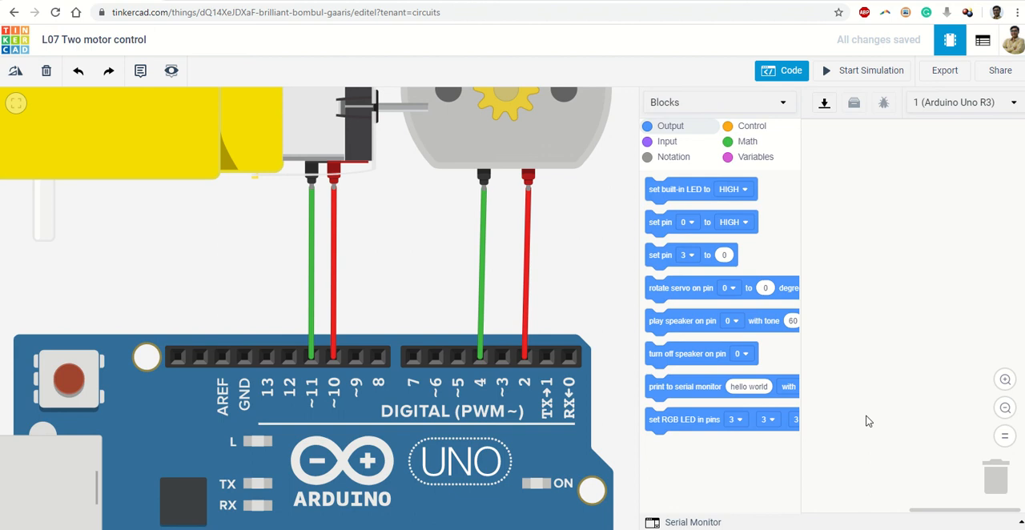
click(659, 223)
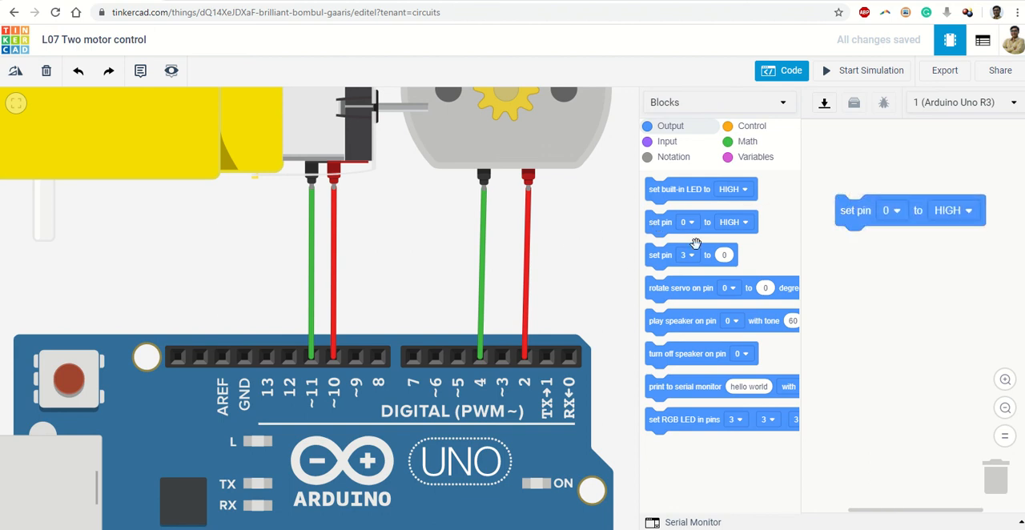
drag(657, 222, 845, 242)
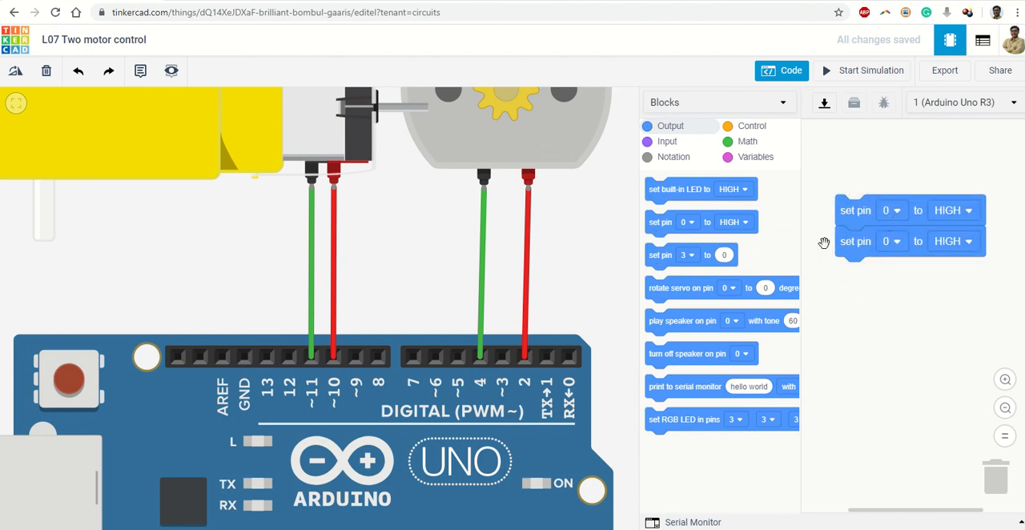
Step: Configure the two set-pin blocks so that pin 2 is HIGH and pin 4 is LOW
click(893, 211)
click(878, 276)
click(892, 241)
click(871, 327)
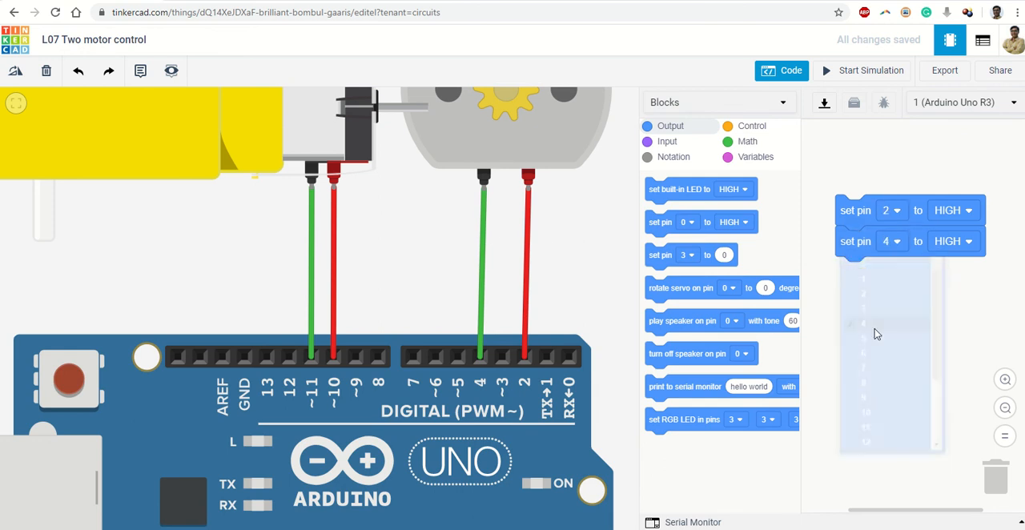
click(952, 241)
click(932, 291)
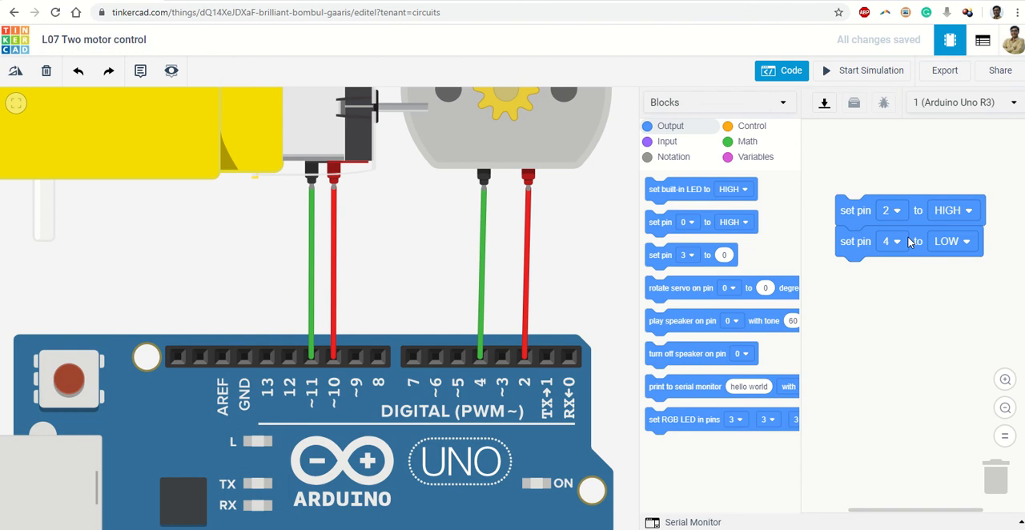
Step: Append two more digital set-pin blocks to the stack, with pin 10 set to HIGH and pin 11 set to LOW
drag(670, 228, 858, 282)
drag(698, 230, 891, 304)
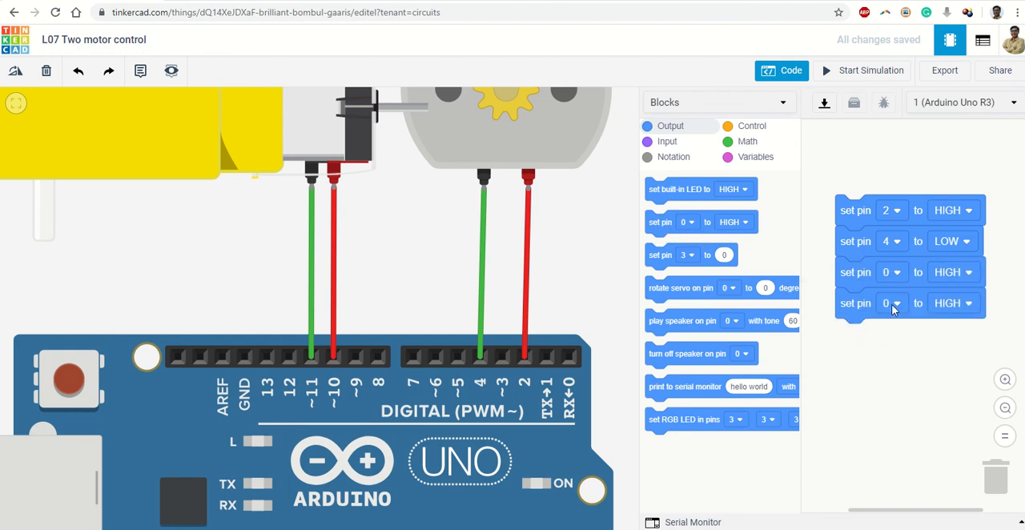
click(894, 272)
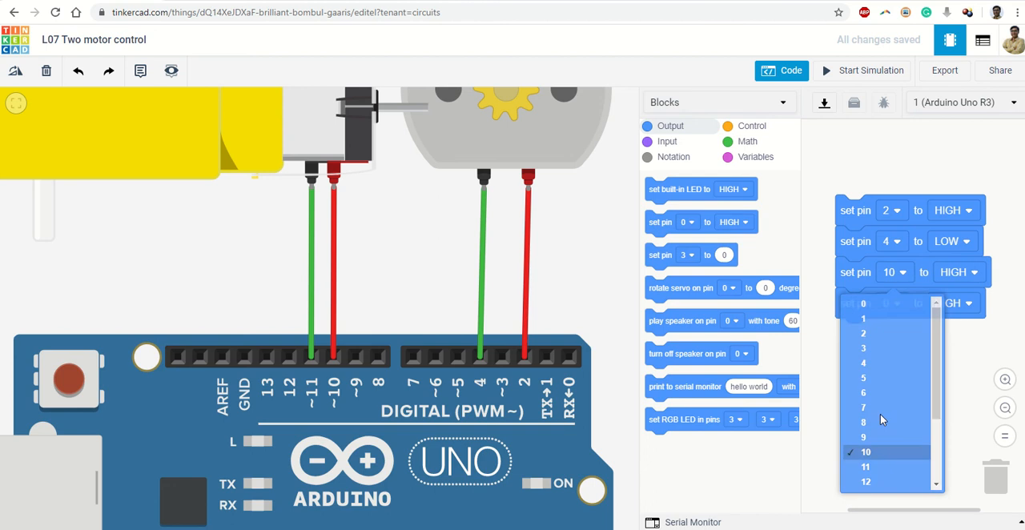
click(873, 447)
click(890, 303)
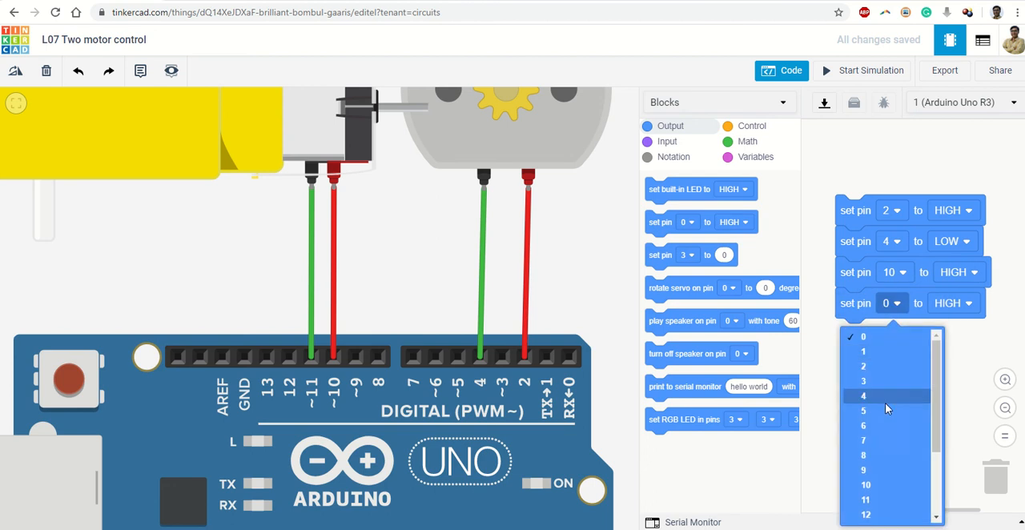
click(874, 489)
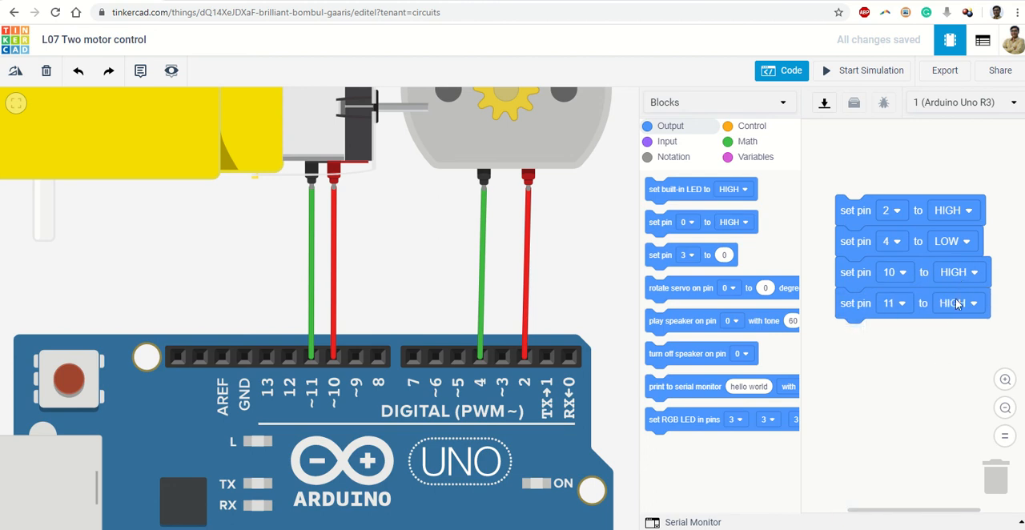
click(957, 303)
click(937, 352)
Step: Append a wait block after the pin 11 block and set it to 5 seconds
click(756, 130)
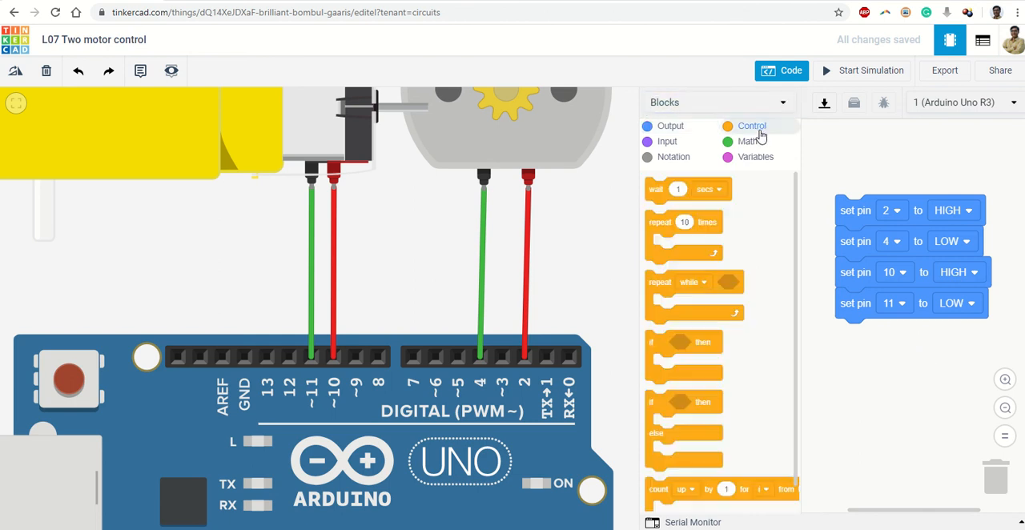
drag(659, 189, 863, 342)
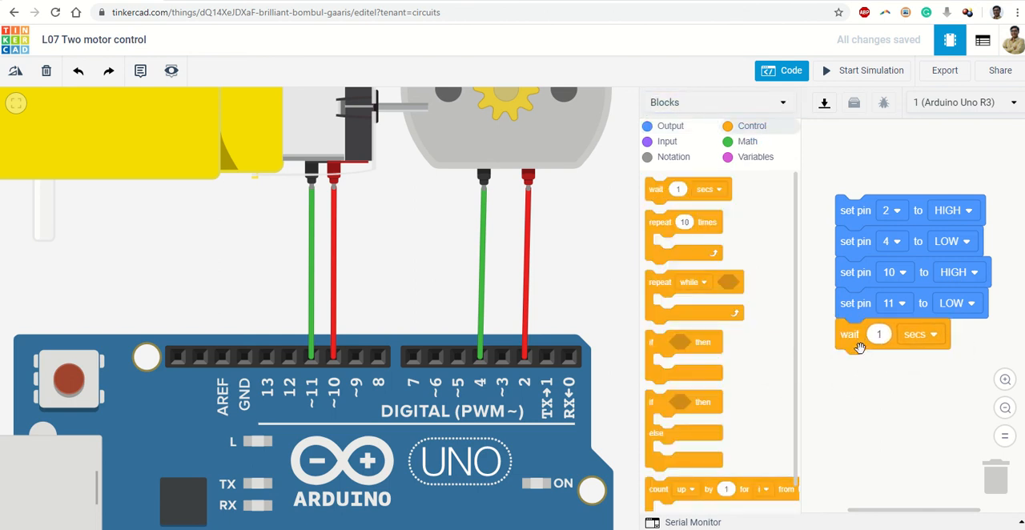
click(877, 335)
text(5)
click(916, 400)
Step: Move the block stack up in the workspace, duplicate it, and attach the copy beneath the 5-second wait
drag(847, 200, 825, 135)
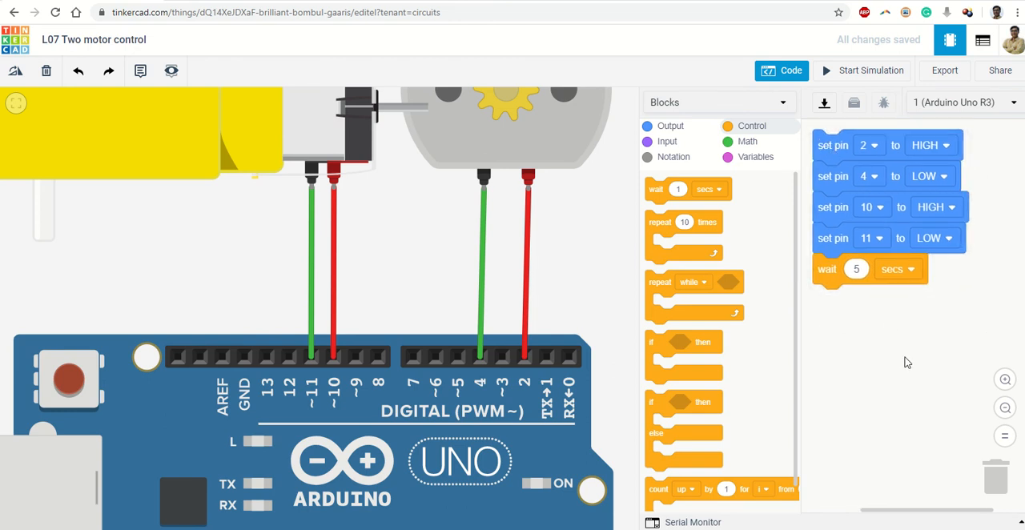
right_click(833, 159)
click(848, 165)
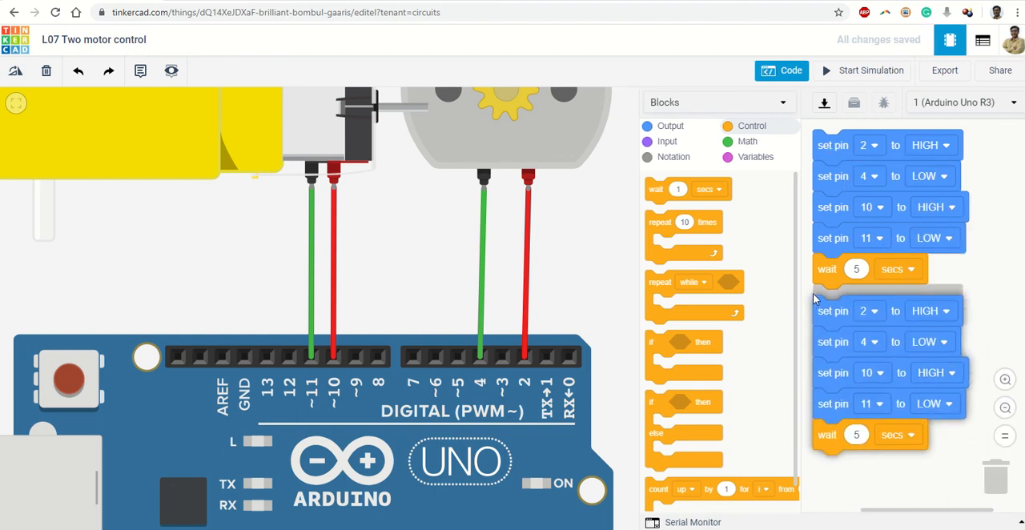
click(815, 298)
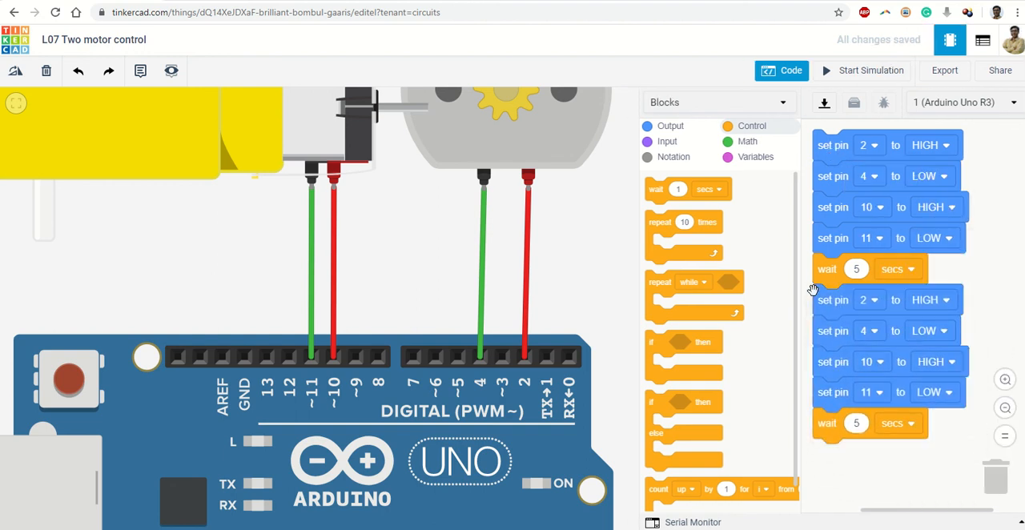
Step: In the duplicated sequence, set pin 2 to LOW and pin 4 to HIGH
click(928, 304)
click(933, 348)
click(933, 337)
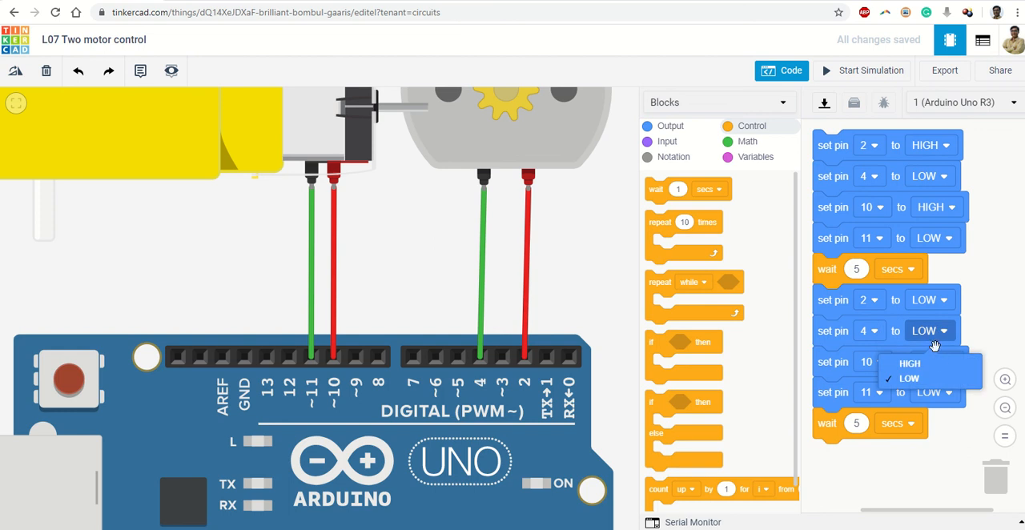
click(935, 362)
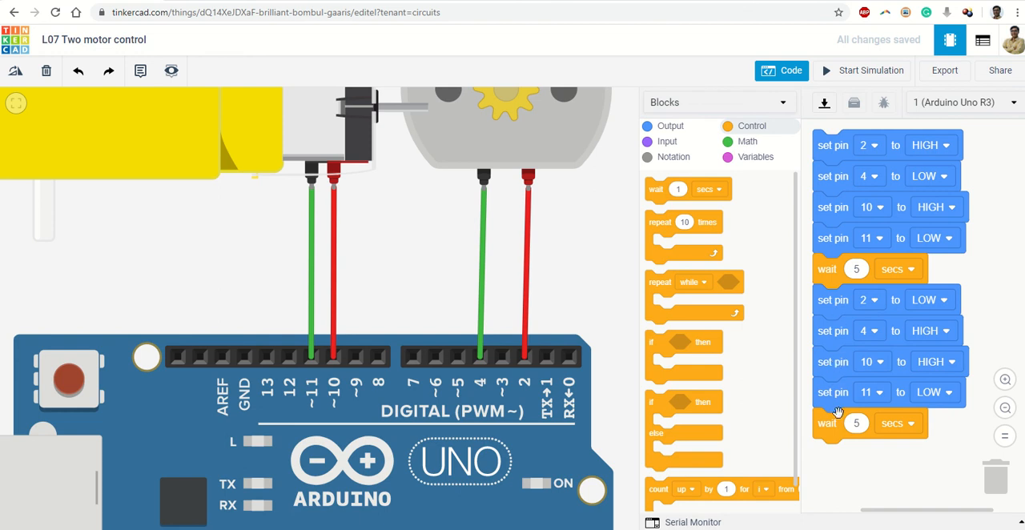
Step: In the duplicated sequence, set both gearmotor pins, 10 and 11, to LOW
click(945, 391)
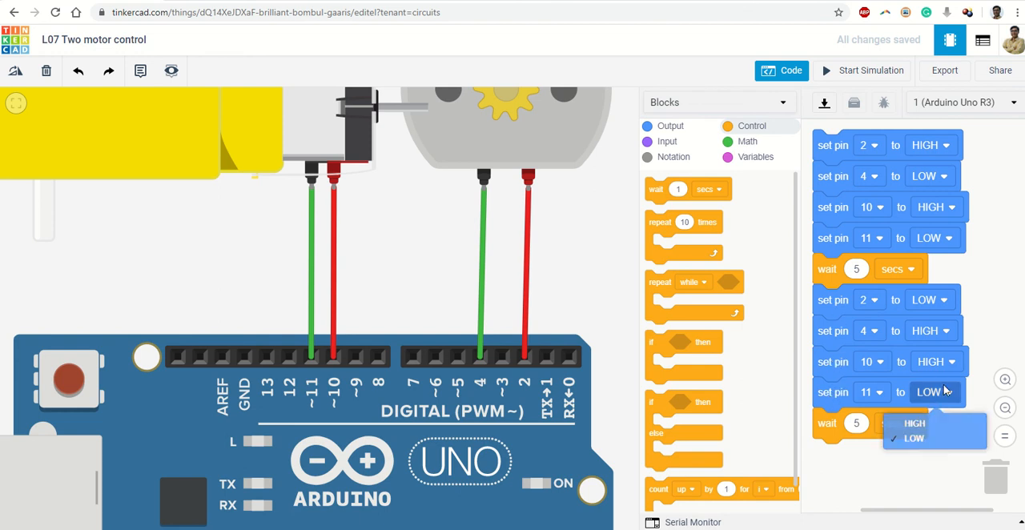
click(945, 422)
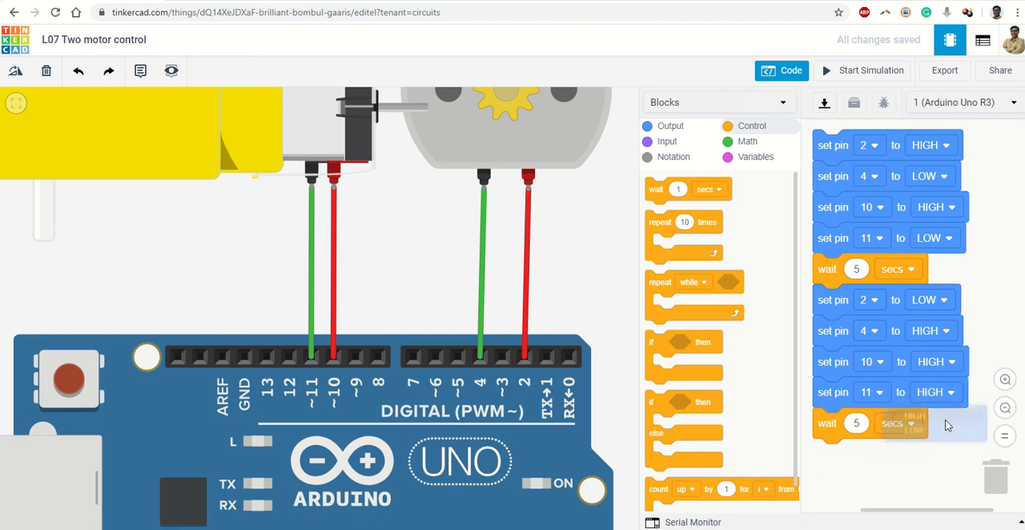
click(940, 361)
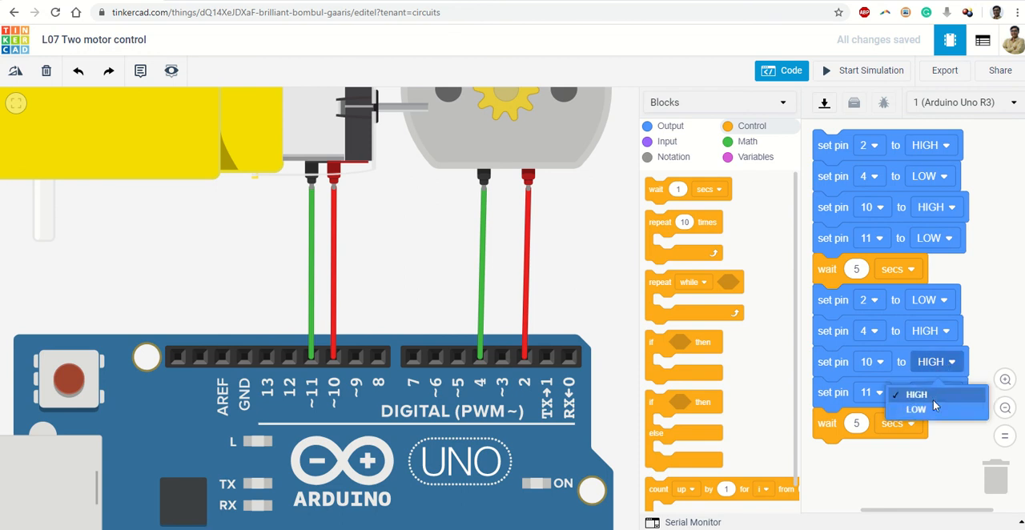
click(935, 408)
click(943, 392)
click(935, 437)
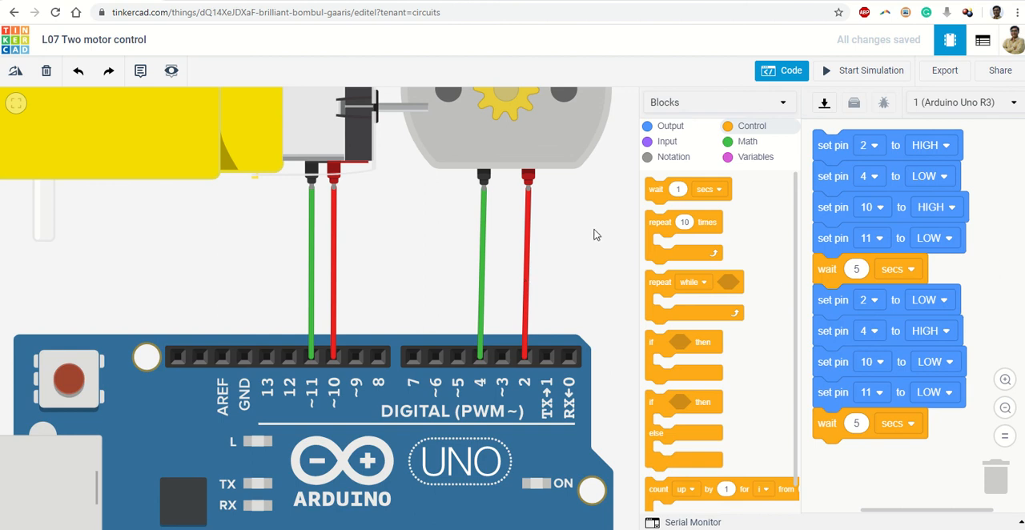
Step: Run the simulation with the new code, observe both motors' speeds and directions, and stop it
scroll(594, 233, down, 1)
click(854, 73)
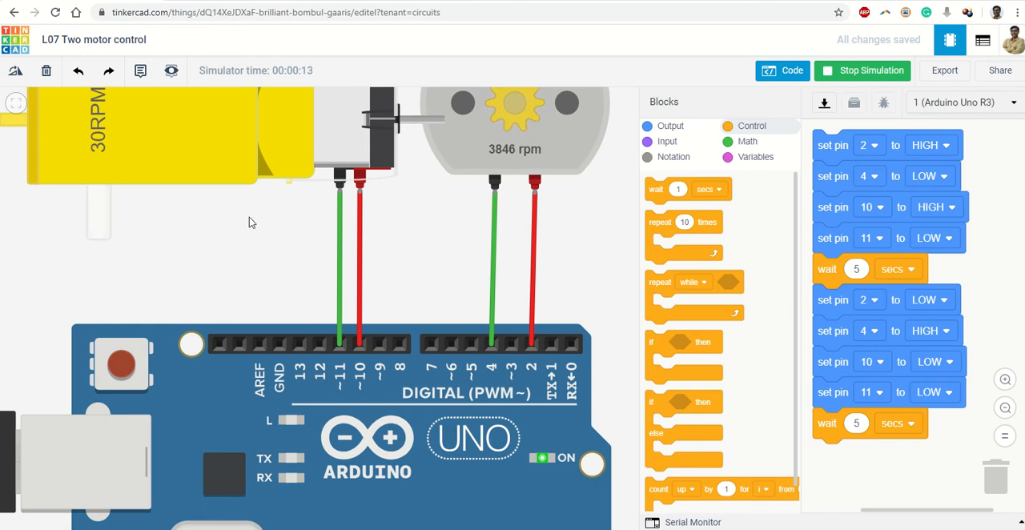
click(867, 72)
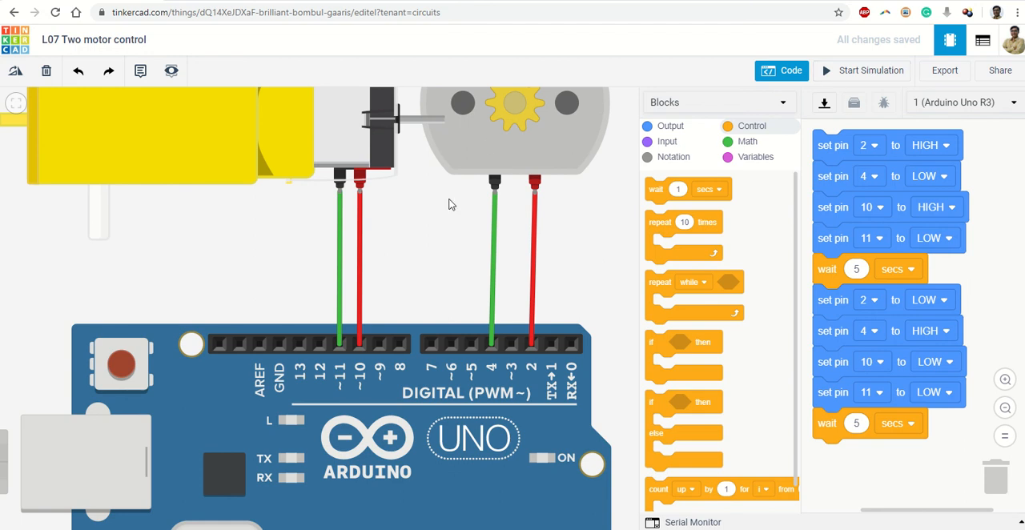
scroll(436, 244, down, 5)
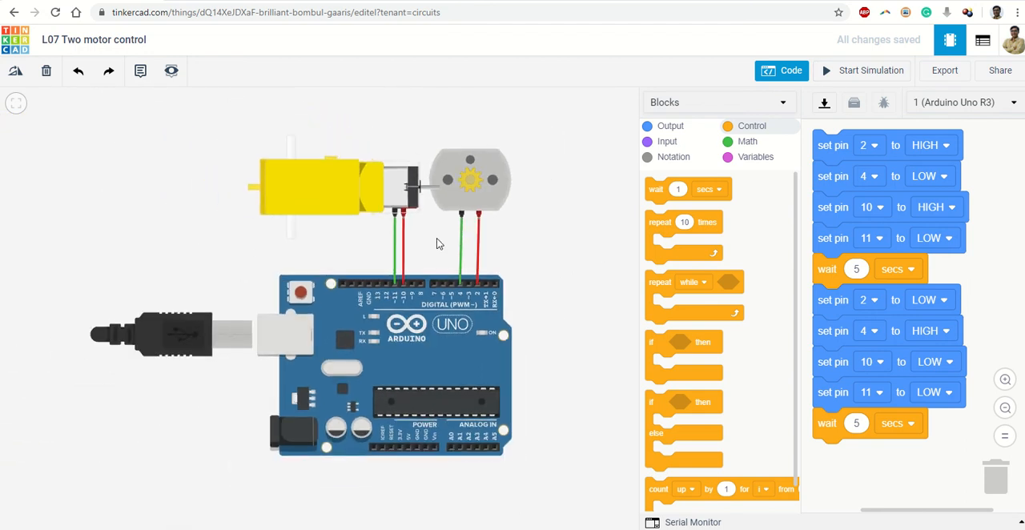
scroll(437, 243, up, 2)
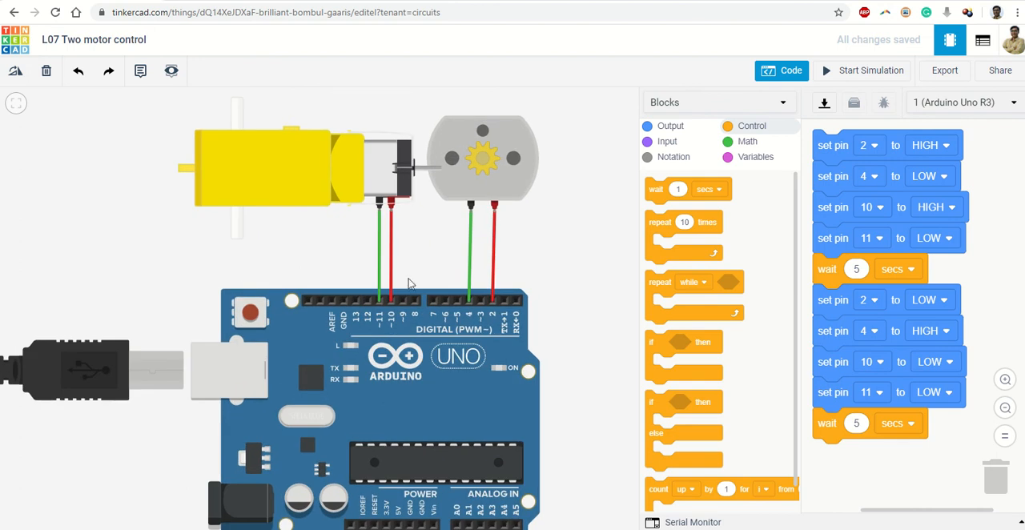